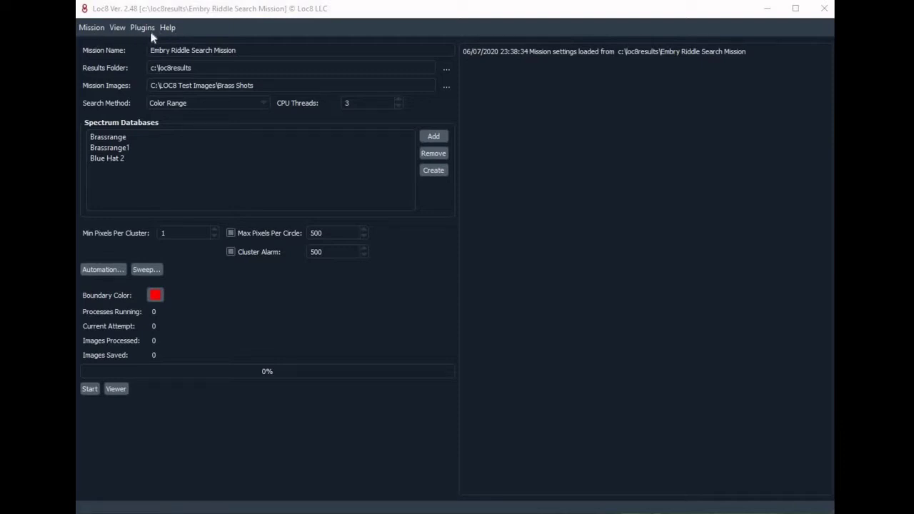
Expand the Automation settings inline in the mission window and collapse them back into their button.
{"action": "left_click", "coordinate": [93, 29]}
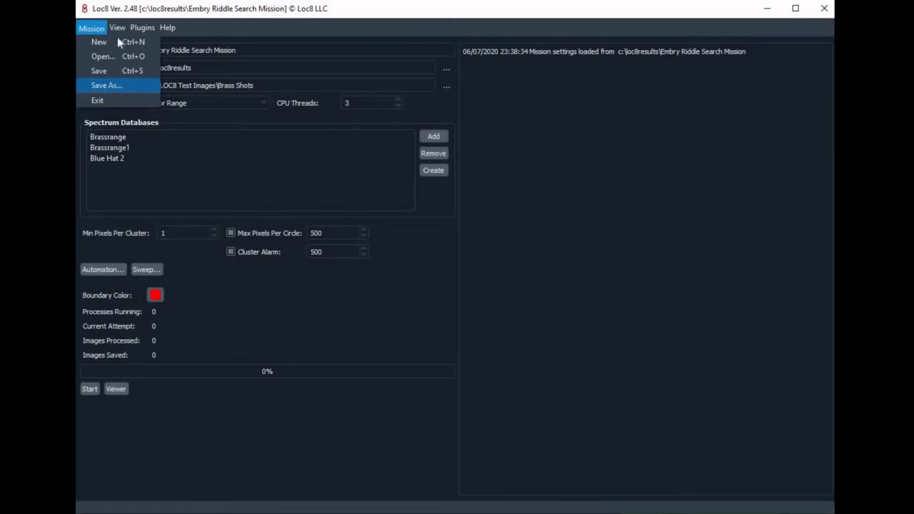
{"action": "mouse_move", "coordinate": [116, 30]}
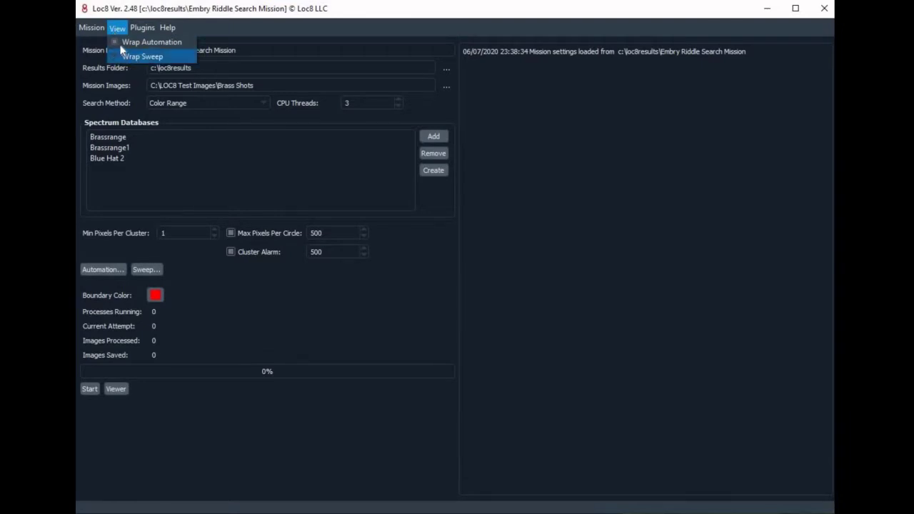
{"action": "left_click", "coordinate": [116, 43]}
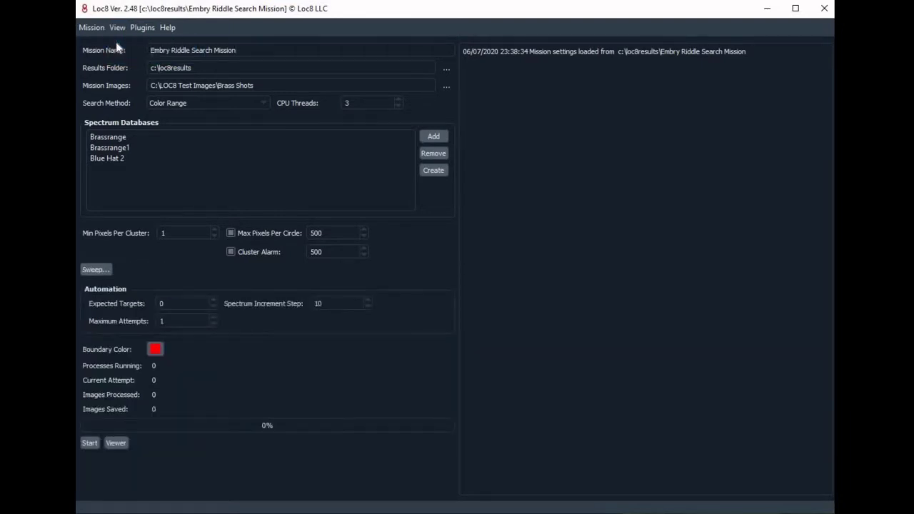
{"action": "left_click", "coordinate": [116, 30]}
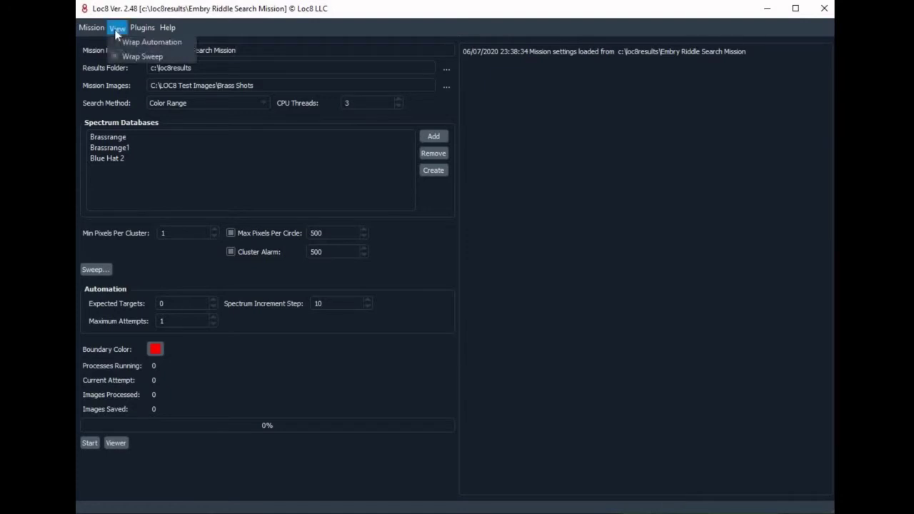
{"action": "left_click", "coordinate": [161, 271]}
{"action": "left_click", "coordinate": [120, 45]}
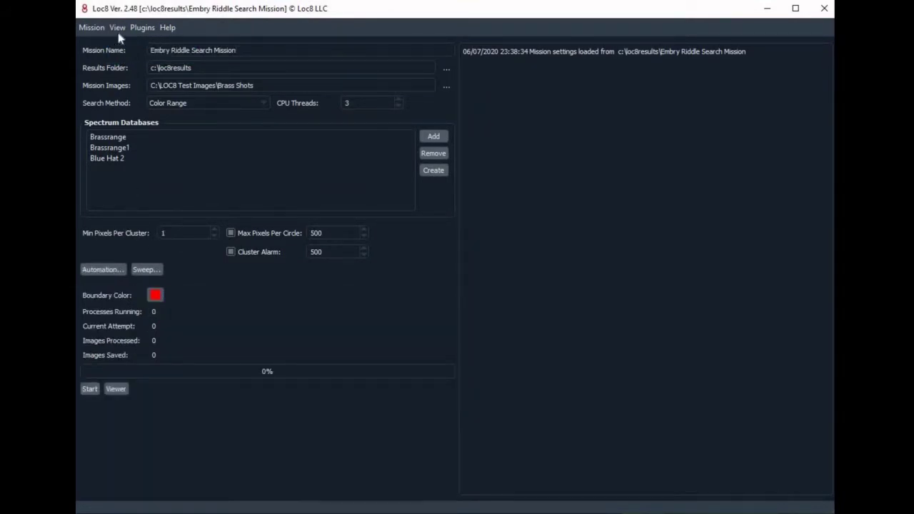
Unwrap the Sweep settings so their color range options show inline, and wrap them up again.
{"action": "left_click", "coordinate": [118, 30]}
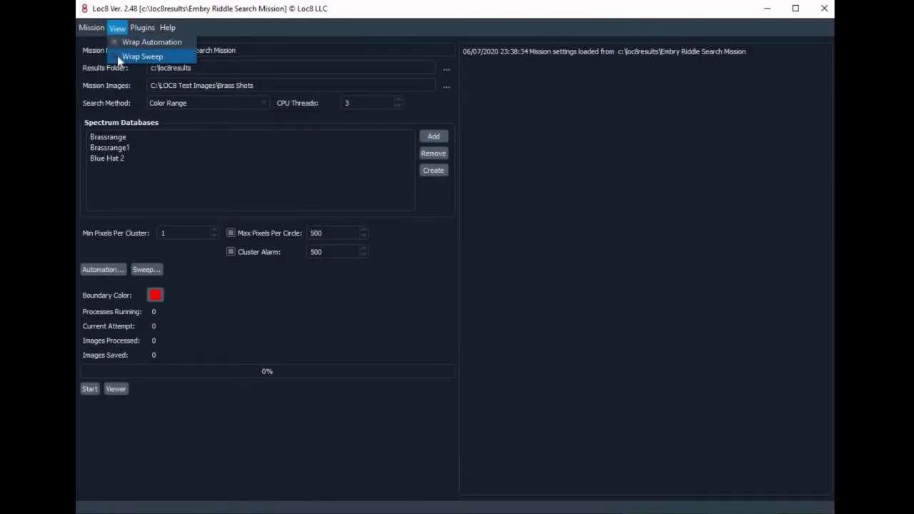
{"action": "left_click", "coordinate": [119, 57]}
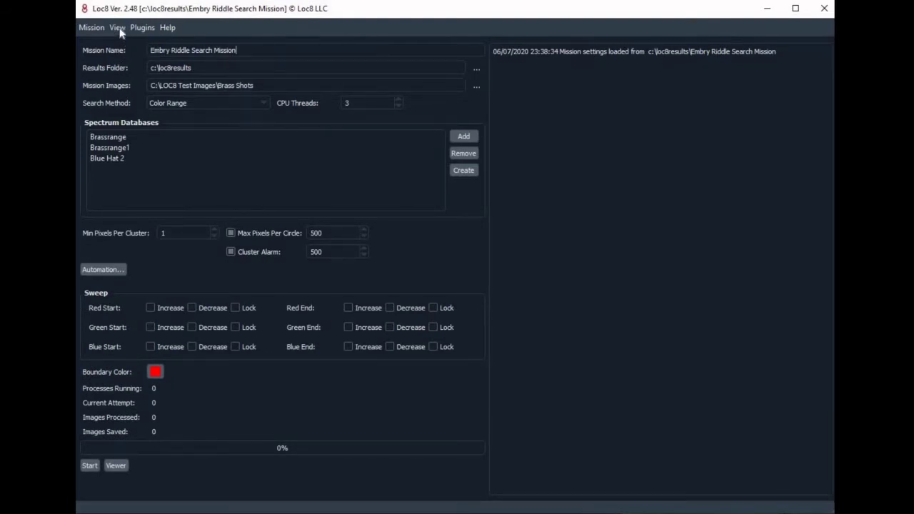
{"action": "left_click", "coordinate": [118, 31]}
{"action": "left_click", "coordinate": [117, 57]}
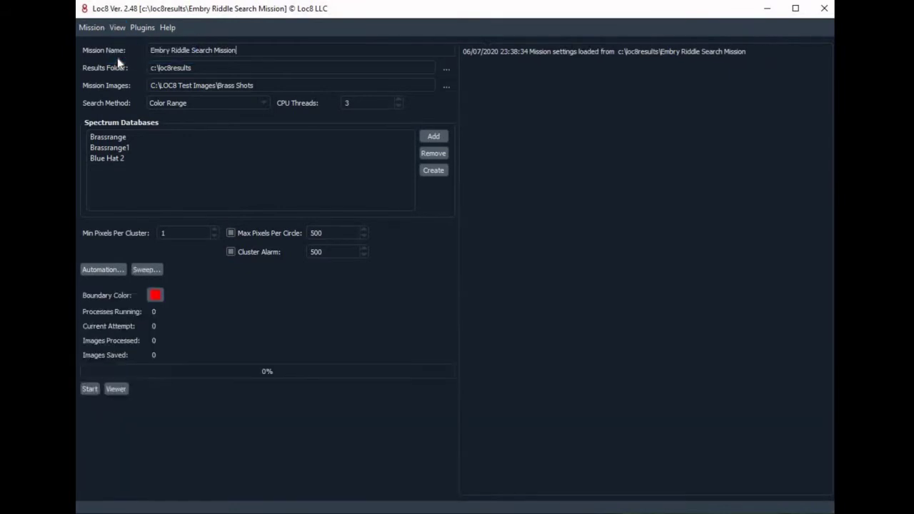
Unwrap and rewrap the Automation group once more, and repeat the same toggle for the Sweep group.
{"action": "left_click", "coordinate": [118, 30]}
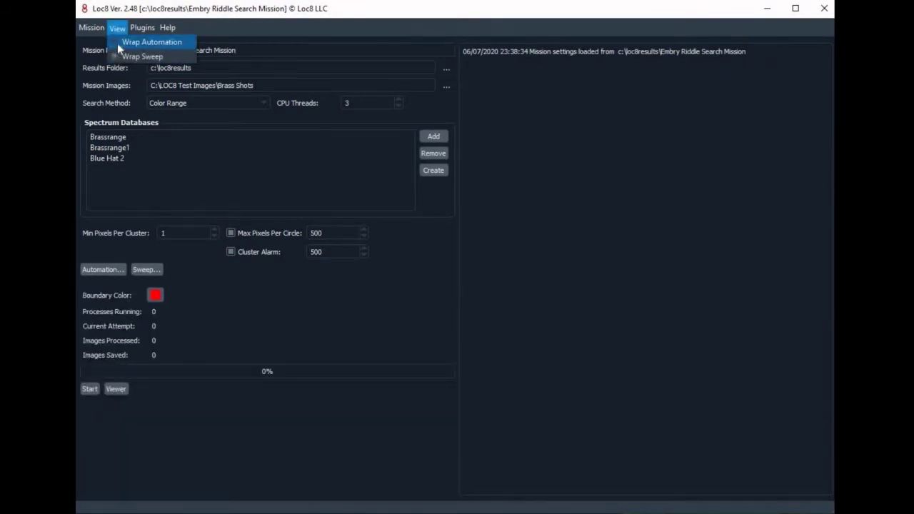
{"action": "left_click", "coordinate": [119, 45]}
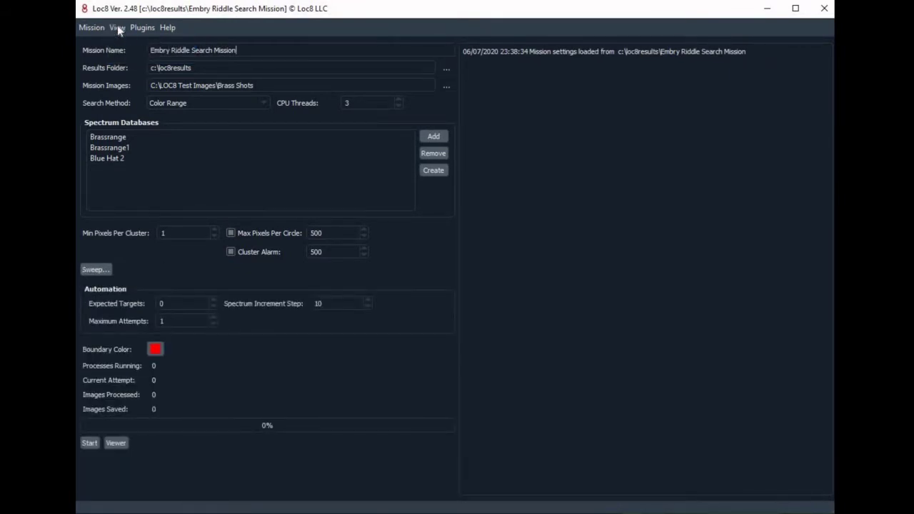
{"action": "left_click", "coordinate": [119, 30]}
{"action": "left_click", "coordinate": [117, 41]}
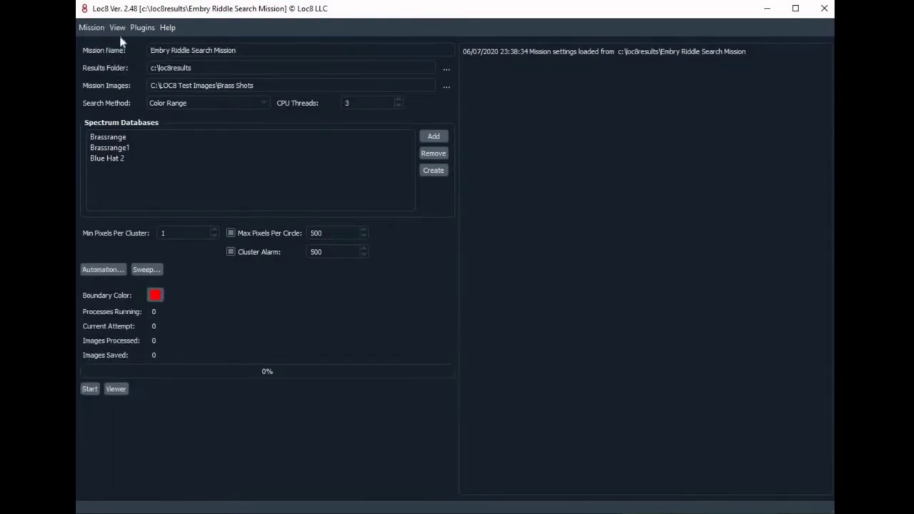
{"action": "left_click", "coordinate": [117, 29]}
{"action": "left_click", "coordinate": [120, 56]}
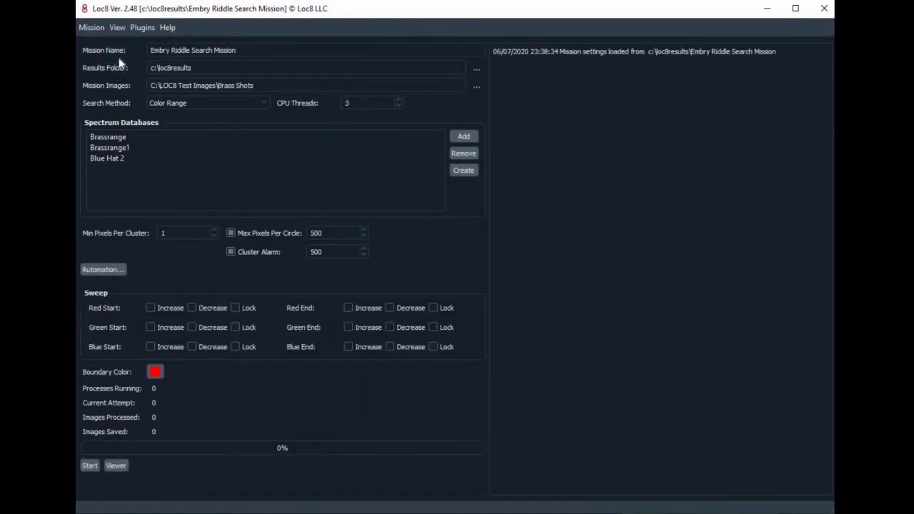
{"action": "left_click", "coordinate": [117, 28]}
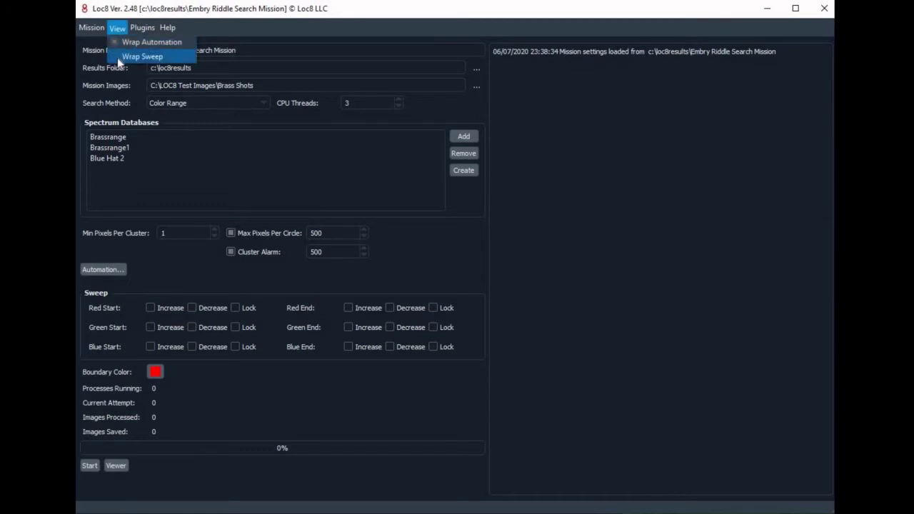
{"action": "left_click", "coordinate": [117, 57]}
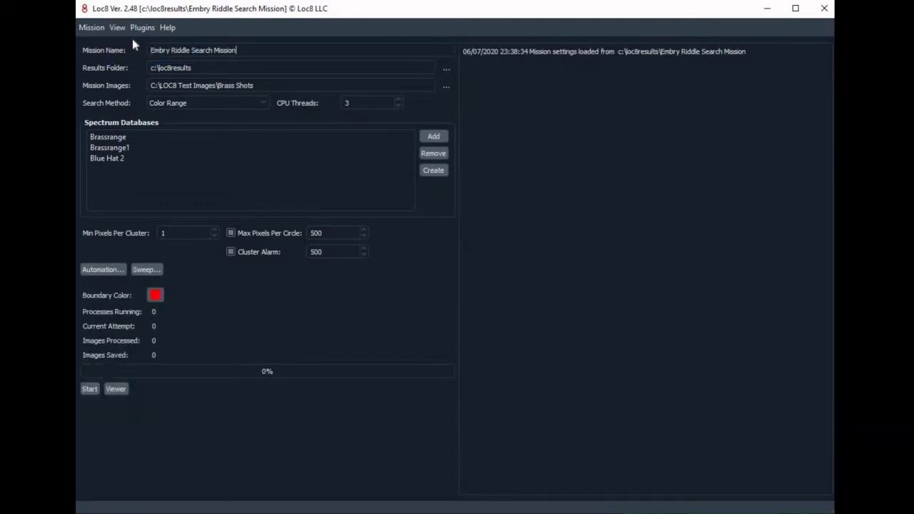
{"action": "left_click", "coordinate": [142, 32]}
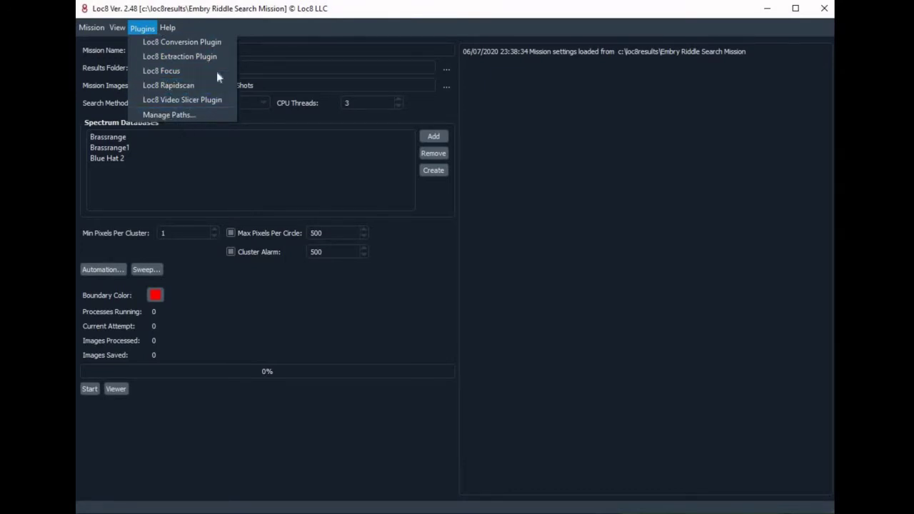
{"action": "key", "text": "ctrl"}
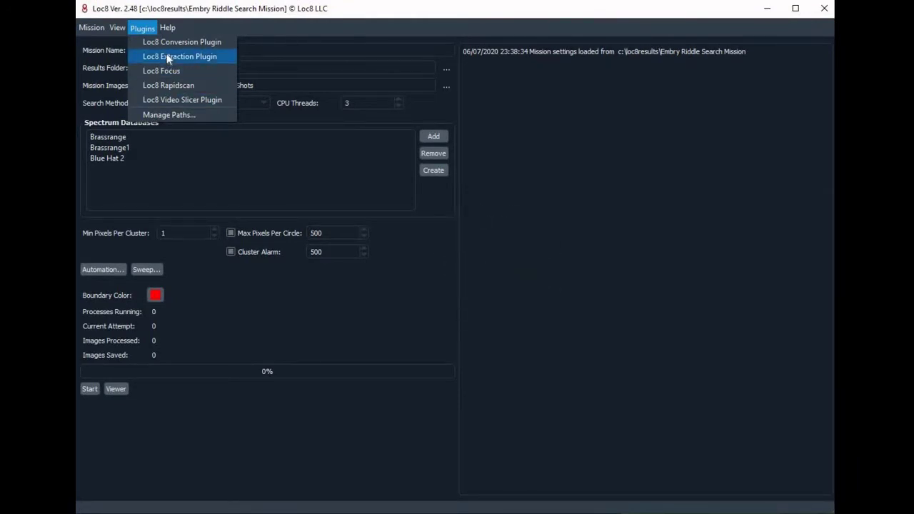
{"action": "key", "text": "ctrl"}
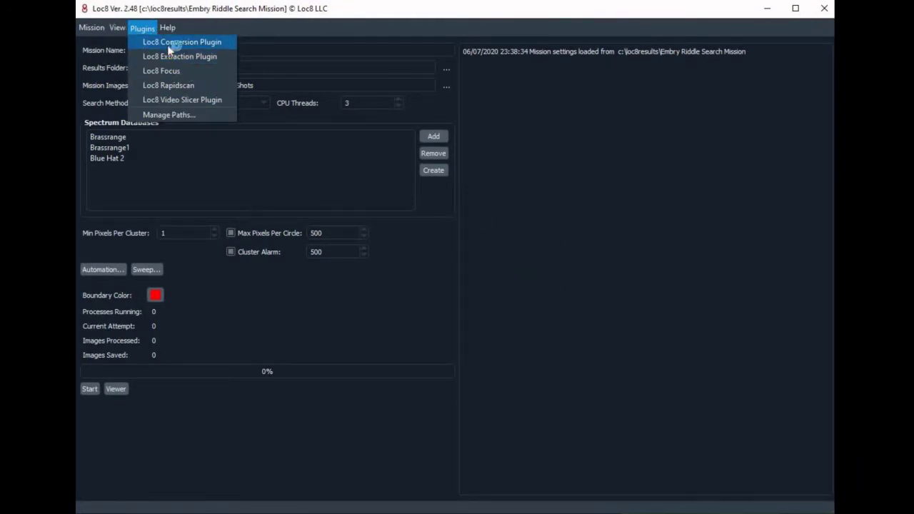
{"action": "key", "text": "Down"}
{"action": "key", "text": "Down"}
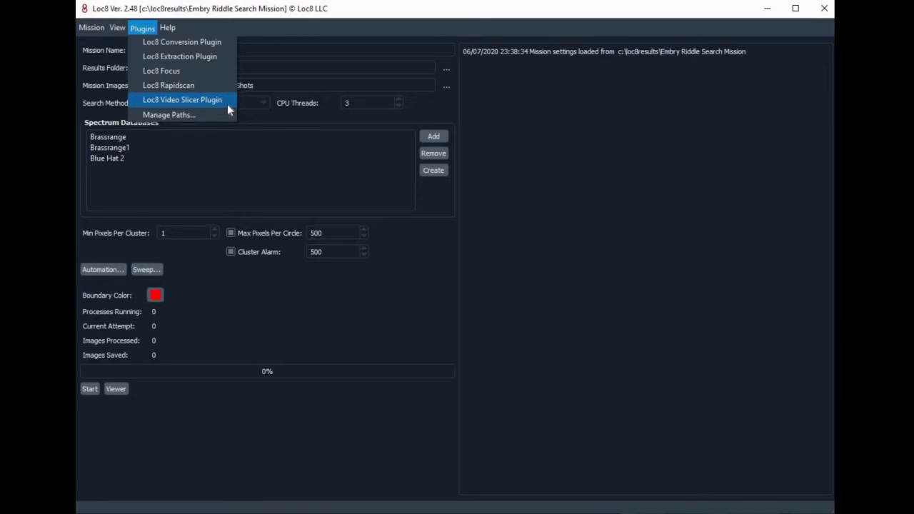
{"action": "mouse_move", "coordinate": [171, 33]}
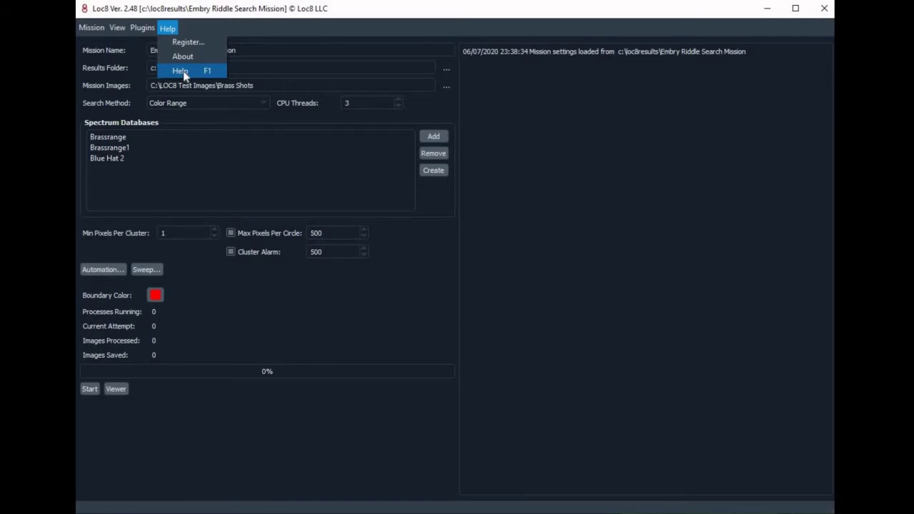
{"action": "left_click", "coordinate": [277, 34]}
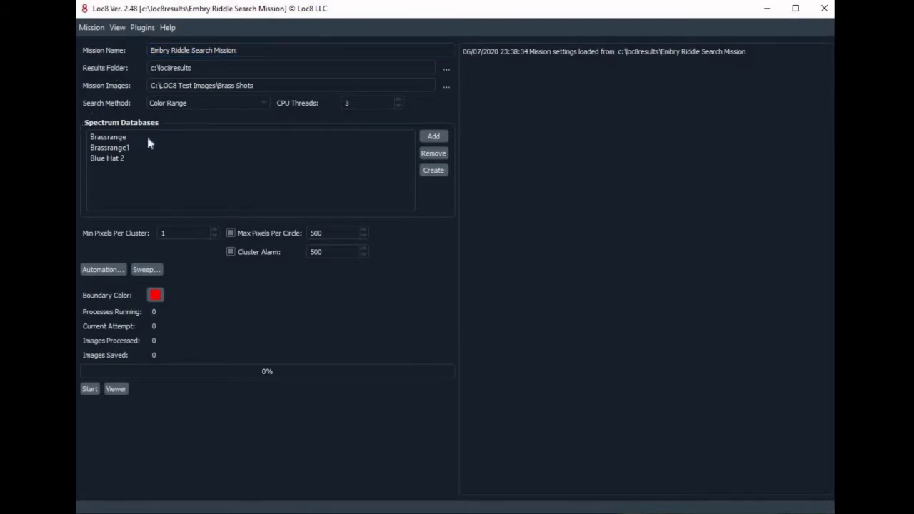
Remove the Brassrange, Brassrange1 and Blue Hat 2 entries from the mission's spectrum databases.
{"action": "left_click", "coordinate": [107, 158]}
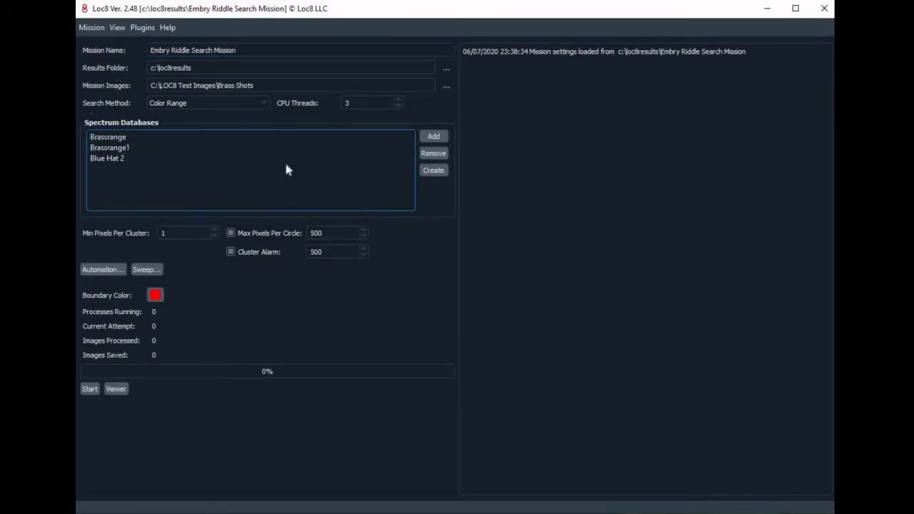
{"action": "left_click", "coordinate": [209, 136]}
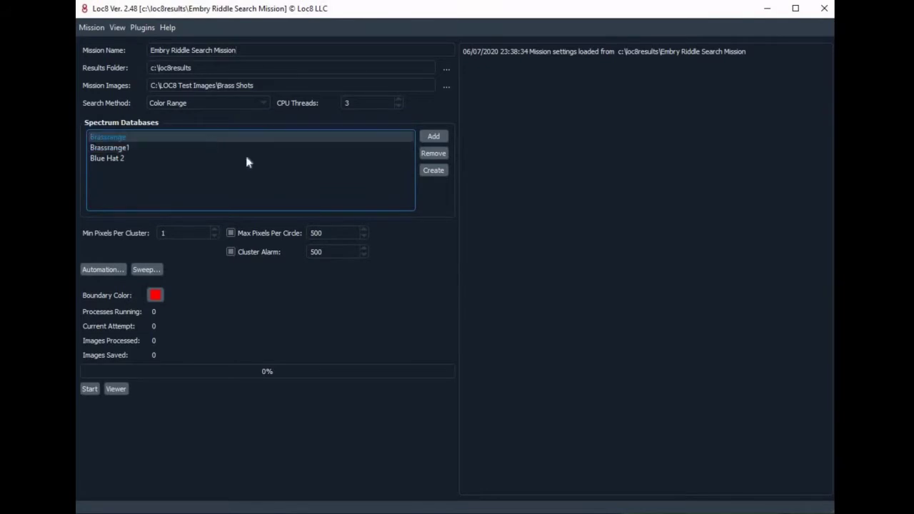
{"action": "left_click", "coordinate": [435, 154]}
{"action": "left_click", "coordinate": [436, 155]}
{"action": "left_click", "coordinate": [435, 154]}
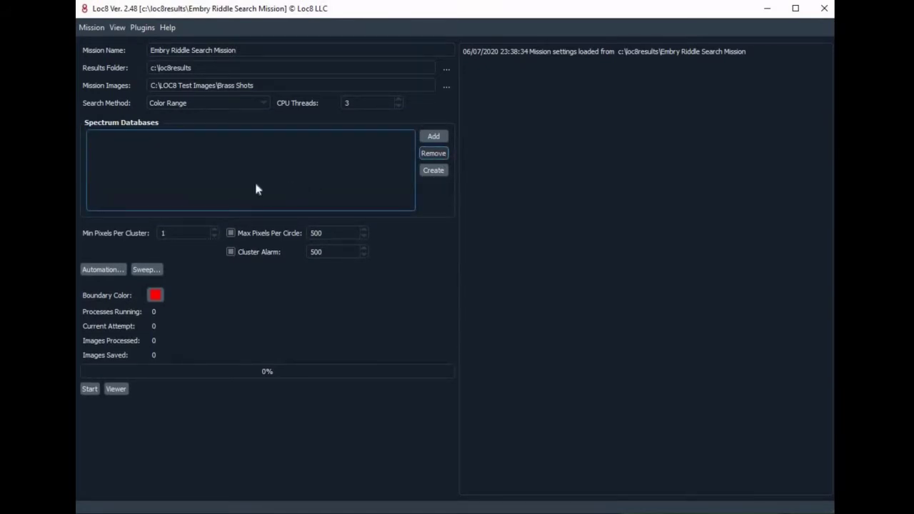
Examine the mission name, folder, search method, CPU thread, spectrum database and cluster size settings.
{"action": "left_click", "coordinate": [236, 50]}
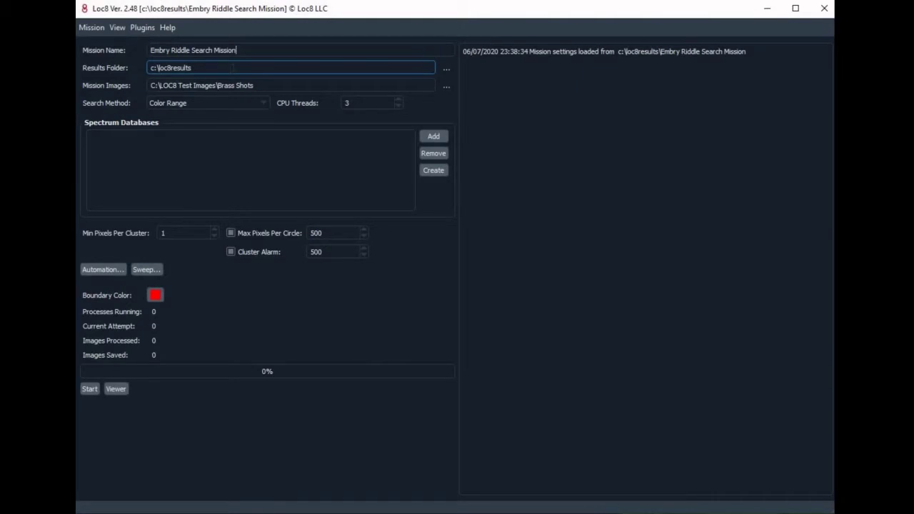
{"action": "left_click", "coordinate": [403, 82]}
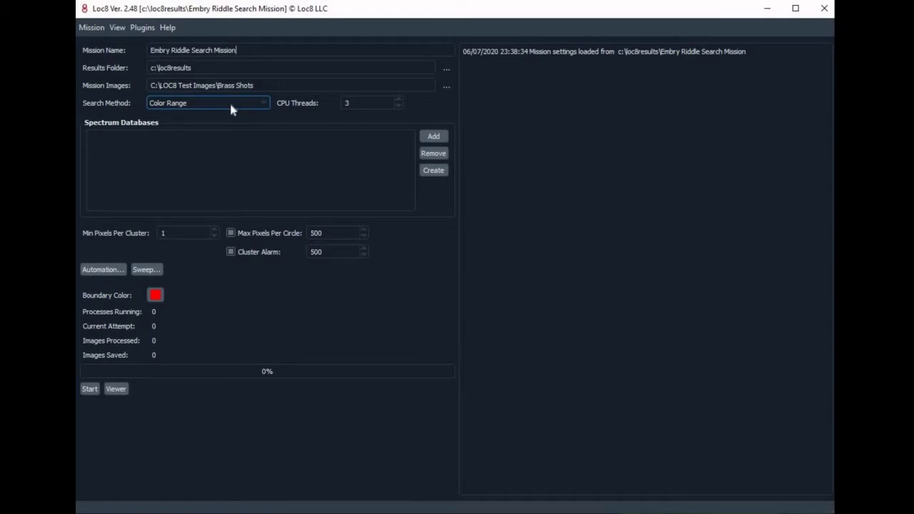
{"action": "left_click", "coordinate": [231, 107]}
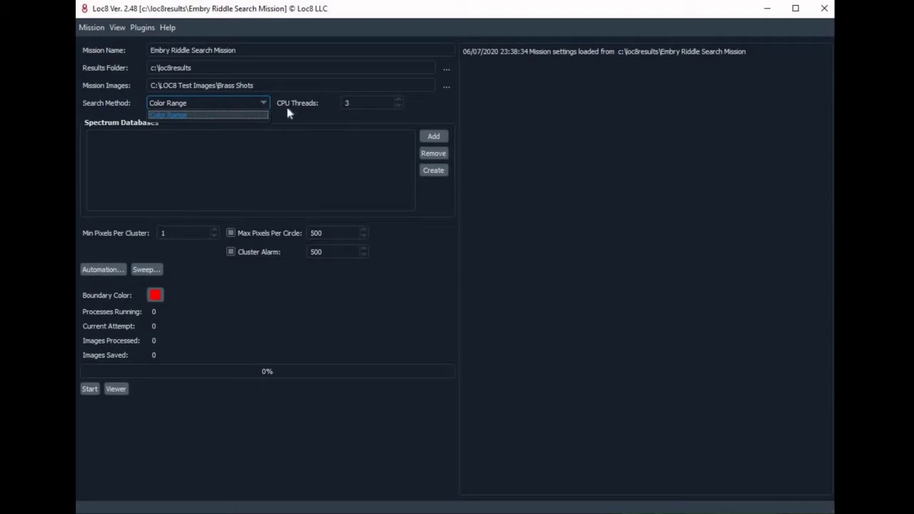
{"action": "left_click", "coordinate": [326, 107]}
{"action": "left_click", "coordinate": [391, 102]}
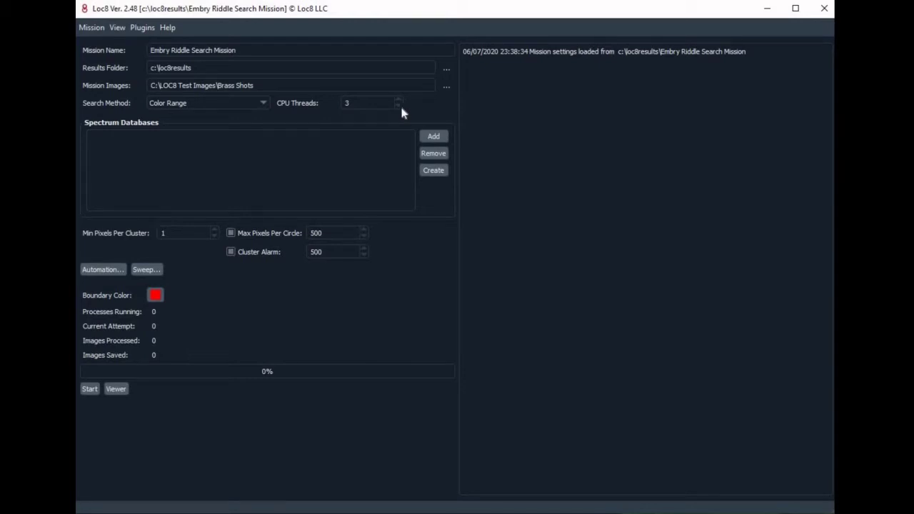
{"action": "left_click", "coordinate": [264, 143]}
{"action": "left_click", "coordinate": [143, 144]}
{"action": "left_click", "coordinate": [225, 245]}
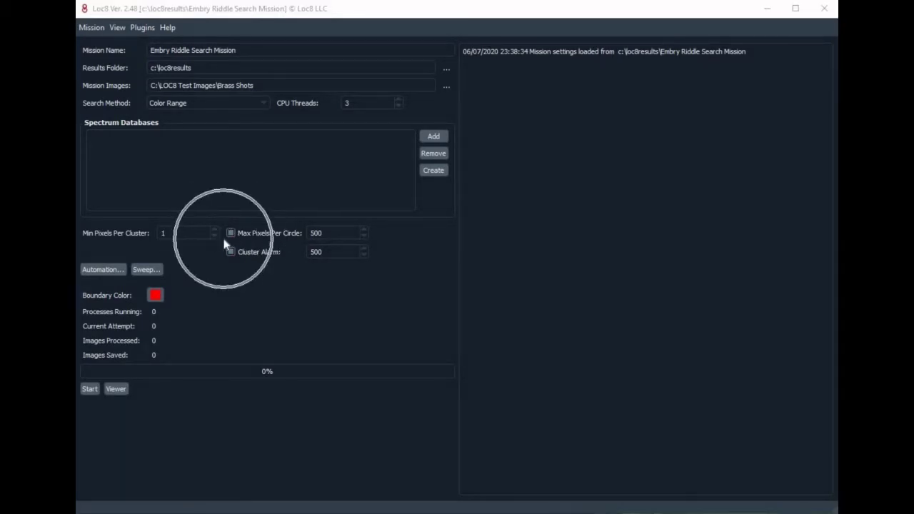
{"action": "left_click", "coordinate": [223, 241]}
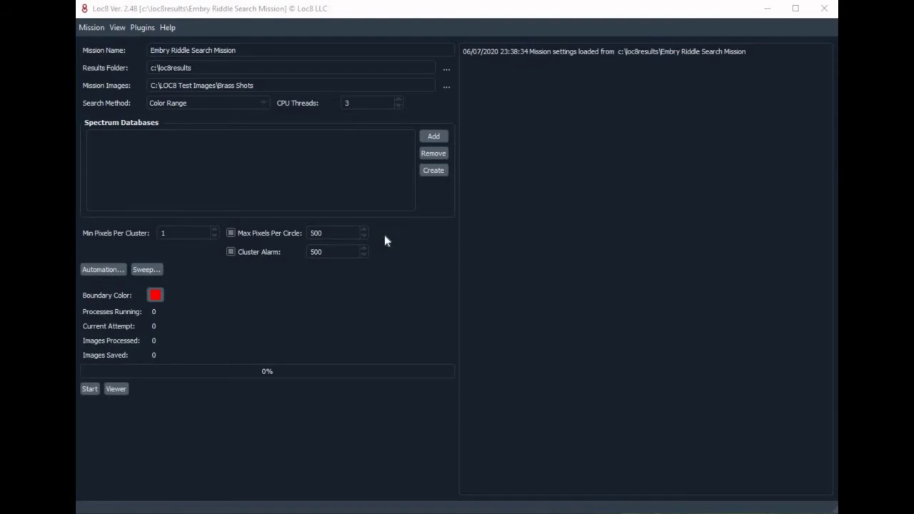
Lower Max Pixels Per Circle by a few units and restore it to 500.
{"action": "key", "text": "Tab"}
{"action": "left_click", "coordinate": [257, 238]}
{"action": "key", "text": "Tab"}
{"action": "left_click", "coordinate": [363, 237]}
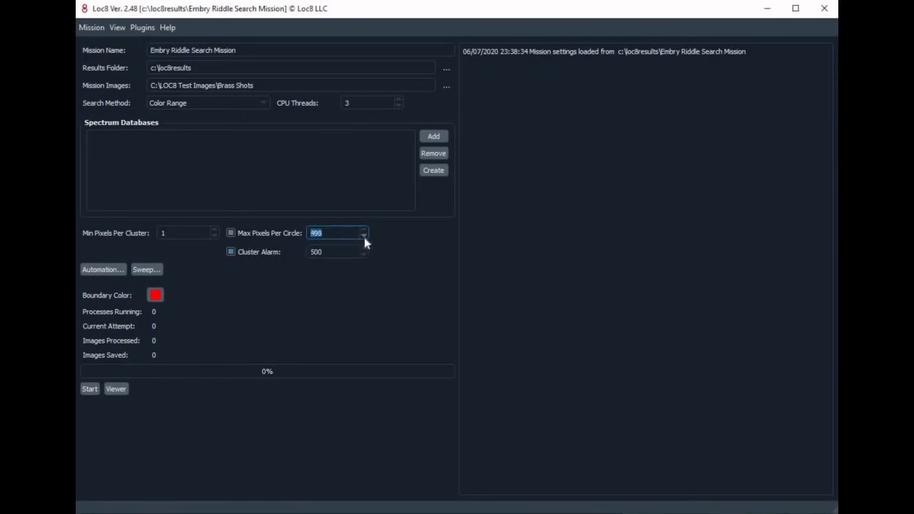
{"action": "left_click", "coordinate": [365, 237]}
{"action": "left_click", "coordinate": [365, 237]}
{"action": "left_click", "coordinate": [364, 230]}
Set the boundary color for marked targets to yellow, #fcff47.
{"action": "left_click", "coordinate": [155, 298]}
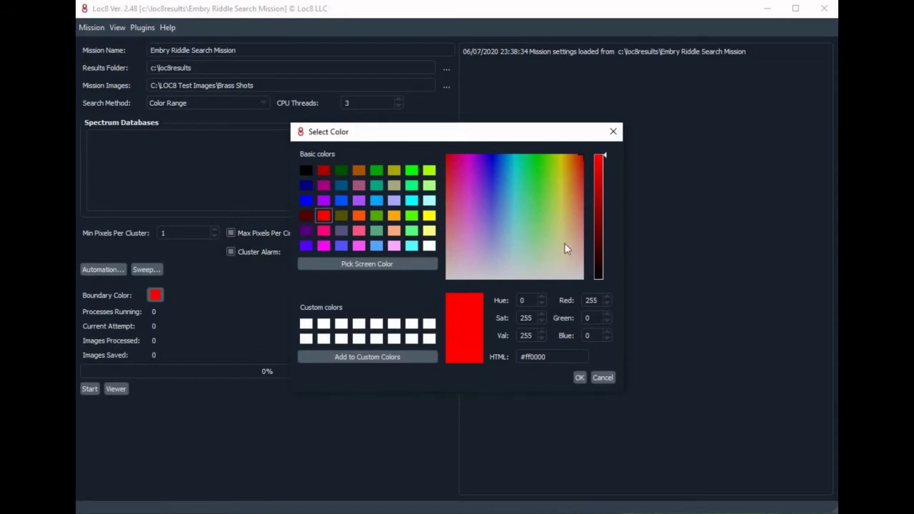
{"action": "left_click", "coordinate": [560, 191]}
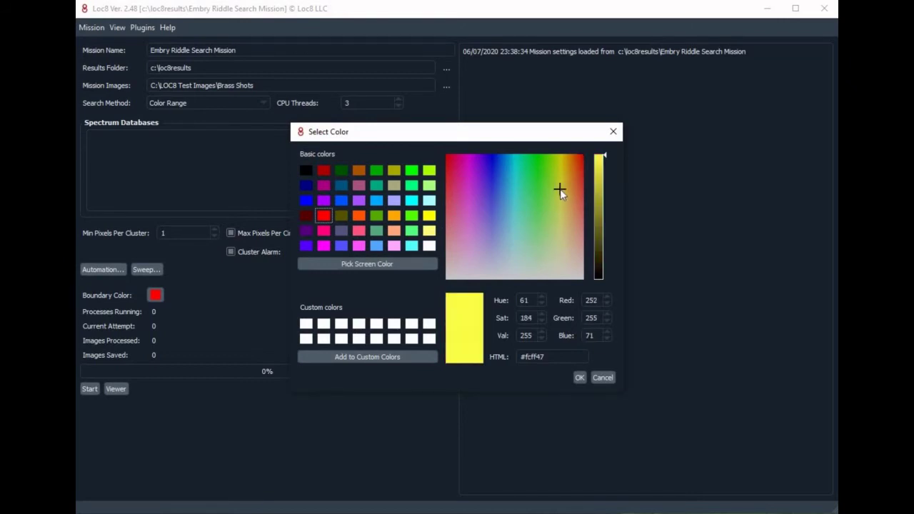
{"action": "left_click", "coordinate": [581, 377]}
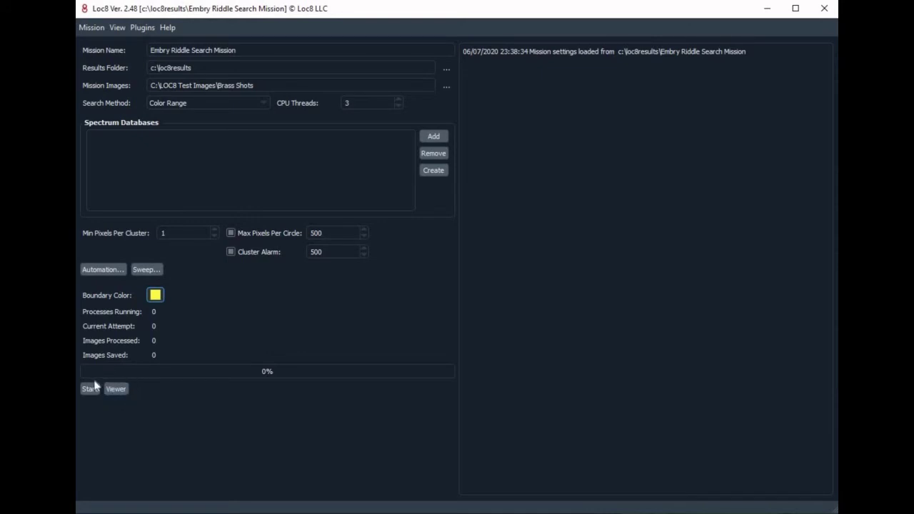
Open the Loc8 Viewer to inspect the images of the search mission.
{"action": "left_click", "coordinate": [117, 398]}
{"action": "left_click", "coordinate": [117, 398]}
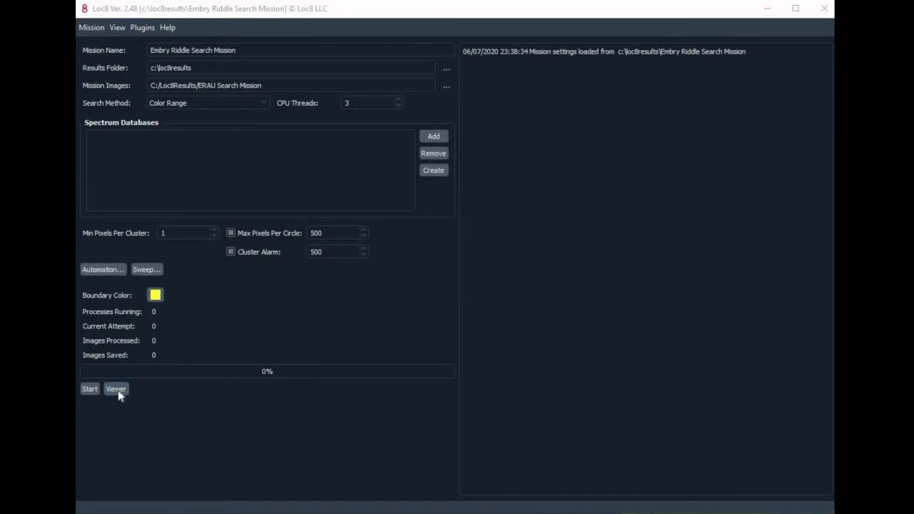
{"action": "left_click", "coordinate": [116, 389]}
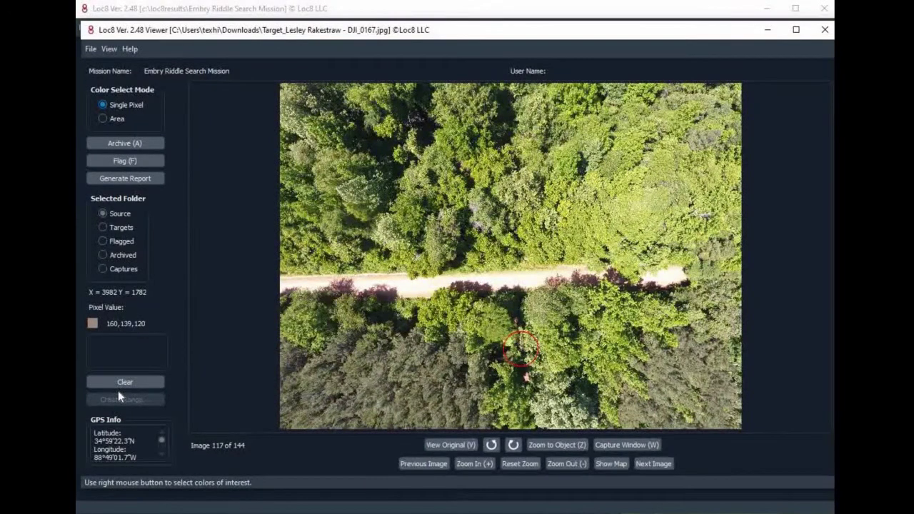
Open the image IMG_4087 from the ERAU Search Mission folder in the viewer.
{"action": "left_click", "coordinate": [158, 387]}
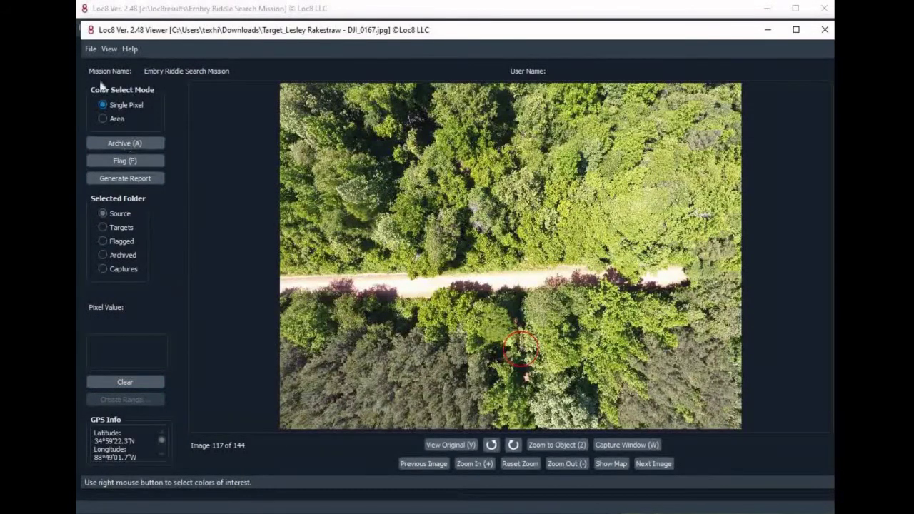
{"action": "left_click", "coordinate": [90, 49]}
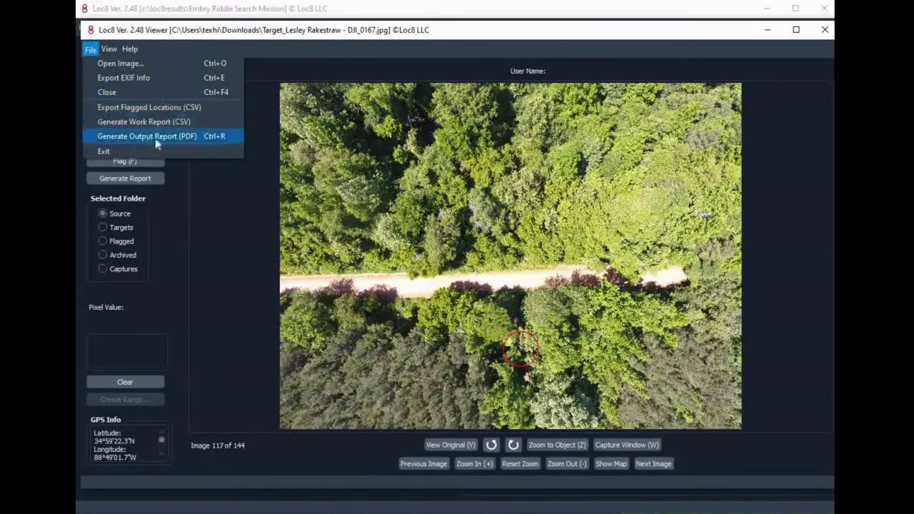
{"action": "left_click", "coordinate": [129, 63]}
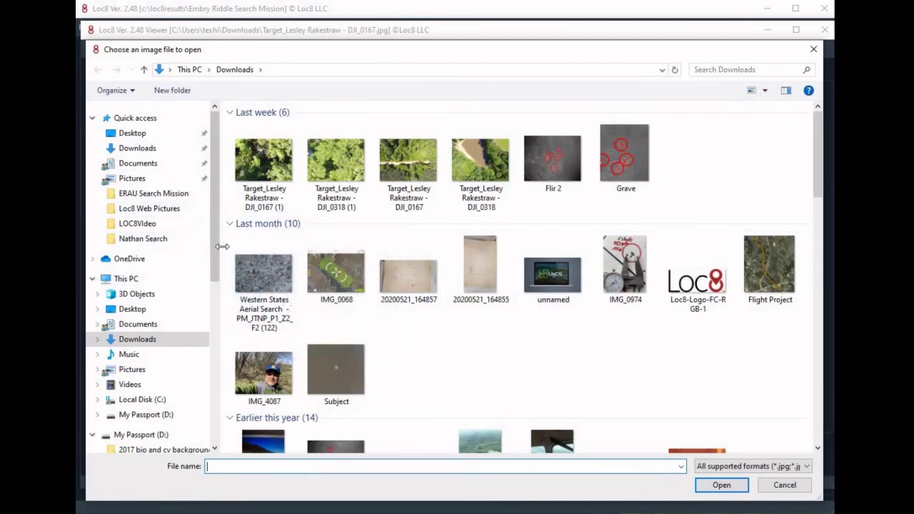
{"action": "left_click", "coordinate": [167, 197]}
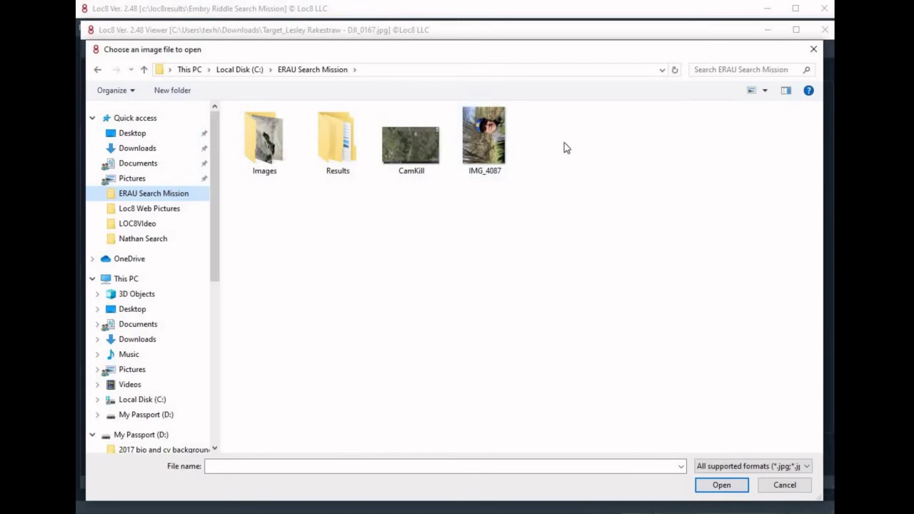
{"action": "left_click", "coordinate": [501, 142]}
{"action": "double_click", "coordinate": [500, 142]}
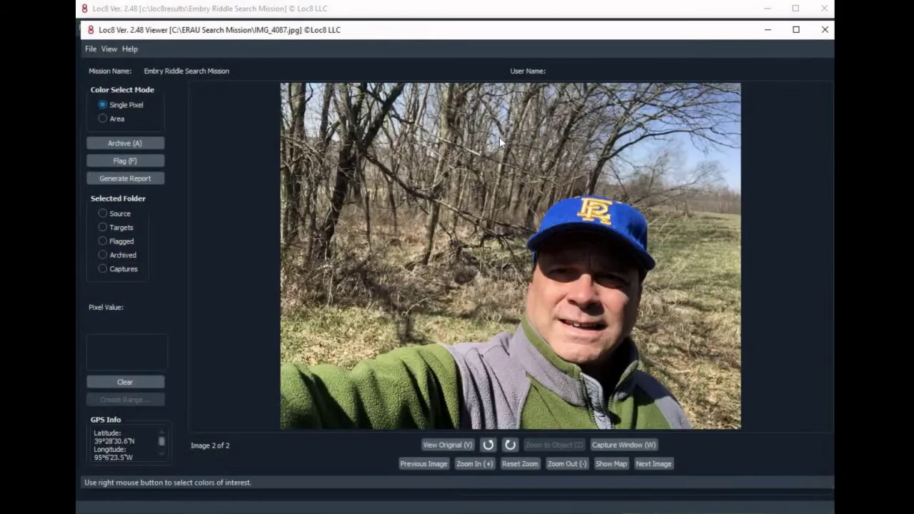
Zoom in on the blue hat in the photo until its individual pixels can be examined.
{"action": "left_click", "coordinate": [444, 176]}
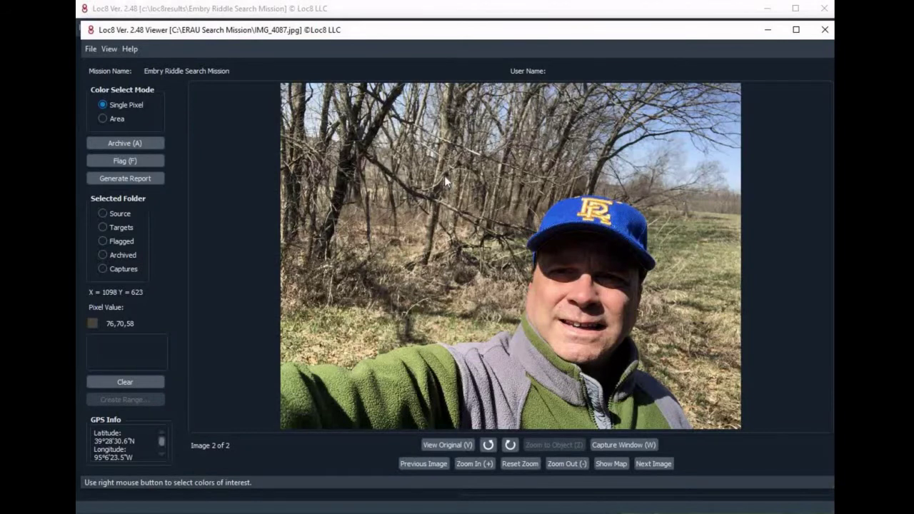
{"action": "mouse_move", "coordinate": [442, 200]}
{"action": "left_mouse_down"}
{"action": "mouse_move", "coordinate": [433, 204]}
{"action": "mouse_move", "coordinate": [458, 200]}
{"action": "mouse_move", "coordinate": [539, 230]}
{"action": "mouse_move", "coordinate": [567, 227]}
{"action": "left_mouse_up"}
{"action": "mouse_move", "coordinate": [514, 247]}
{"action": "left_mouse_down"}
{"action": "mouse_move", "coordinate": [474, 266]}
{"action": "mouse_move", "coordinate": [411, 360]}
{"action": "left_mouse_up"}
{"action": "left_click_drag", "start_coordinate": [492, 337], "coordinate": [563, 212]}
{"action": "scroll", "coordinate": [562, 210], "scroll_direction": "up", "scroll_amount": 1}
{"action": "scroll", "coordinate": [562, 208], "scroll_direction": "up", "scroll_amount": 1}
{"action": "scroll", "coordinate": [558, 279], "scroll_direction": "up", "scroll_amount": 2}
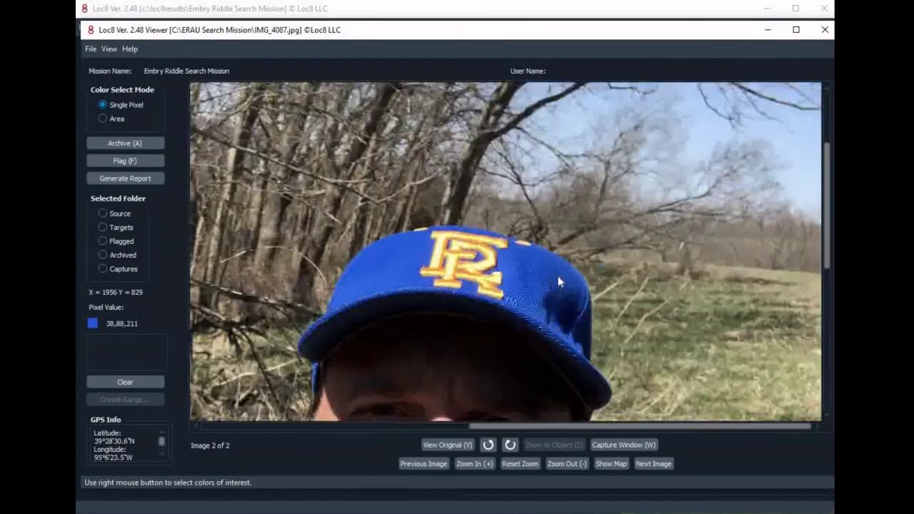
{"action": "scroll", "coordinate": [560, 282], "scroll_direction": "up", "scroll_amount": 1}
{"action": "scroll", "coordinate": [571, 282], "scroll_direction": "up", "scroll_amount": 1}
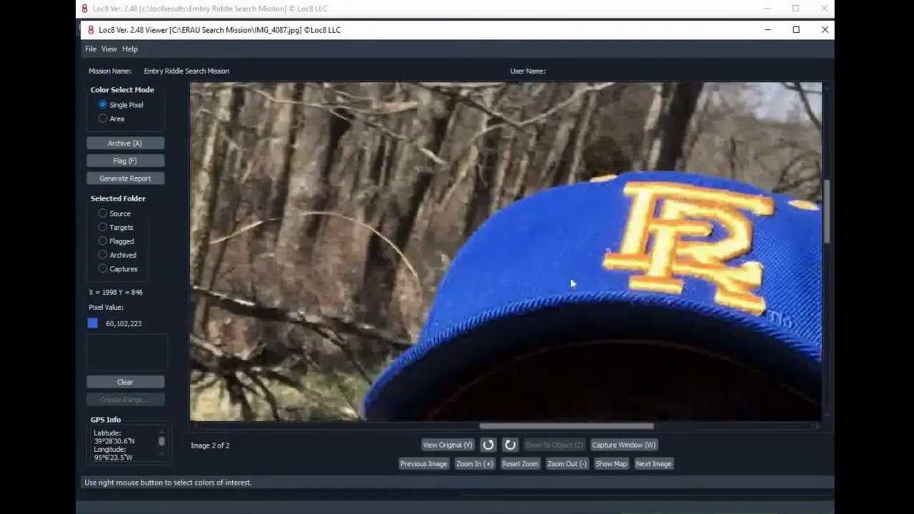
{"action": "scroll", "coordinate": [587, 279], "scroll_direction": "up", "scroll_amount": 1}
{"action": "scroll", "coordinate": [587, 279], "scroll_direction": "up", "scroll_amount": 1}
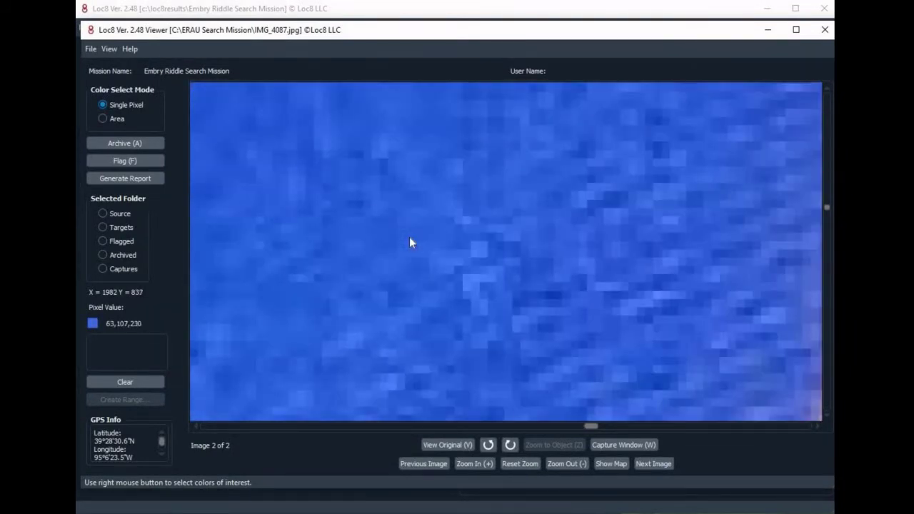
{"action": "scroll", "coordinate": [502, 277], "scroll_direction": "up", "scroll_amount": 1}
{"action": "scroll", "coordinate": [502, 277], "scroll_direction": "up", "scroll_amount": 1}
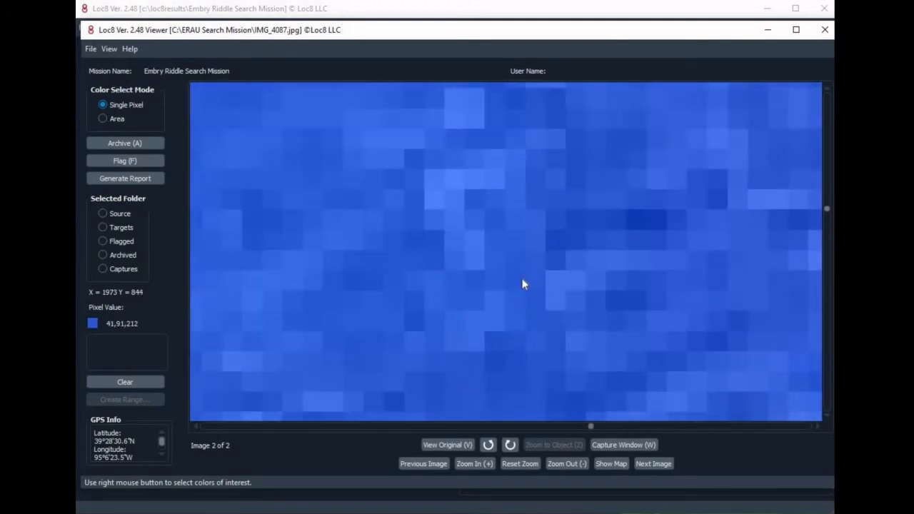
Sample the dark blue pixel 34,84,205 from the hat and clear the list of sampled colors.
{"action": "left_click", "coordinate": [134, 342]}
{"action": "right_click", "coordinate": [436, 241]}
{"action": "left_click", "coordinate": [140, 360]}
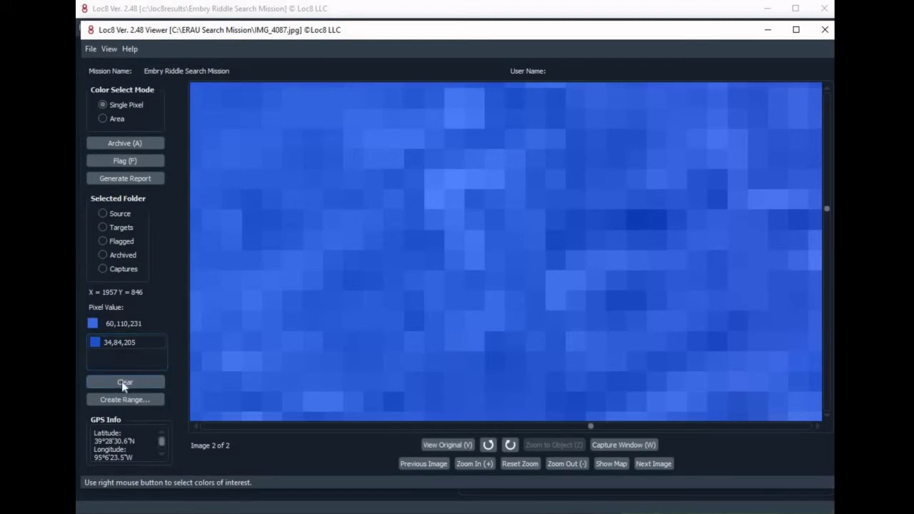
{"action": "left_click", "coordinate": [121, 382]}
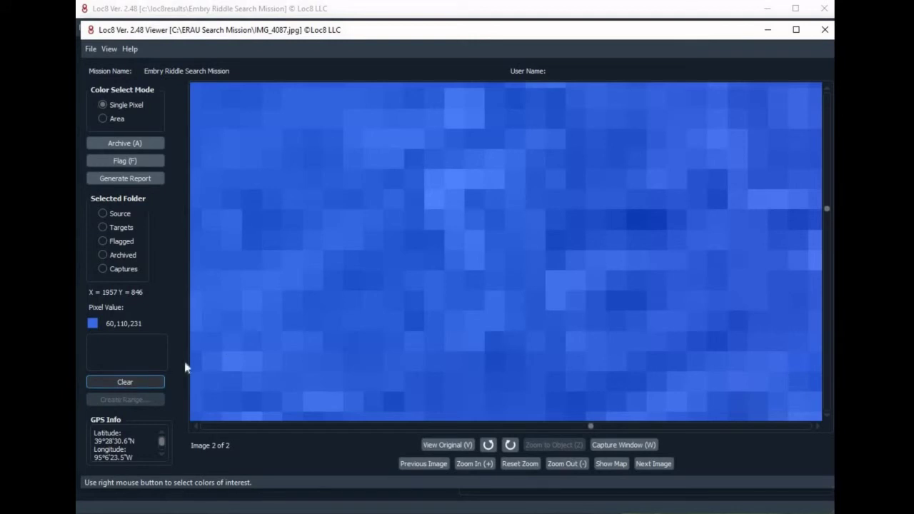
Sample the hat's dark blue pixel 36,86,207 and save it as a color range database named Dark Blue Hat.
{"action": "right_click", "coordinate": [435, 262]}
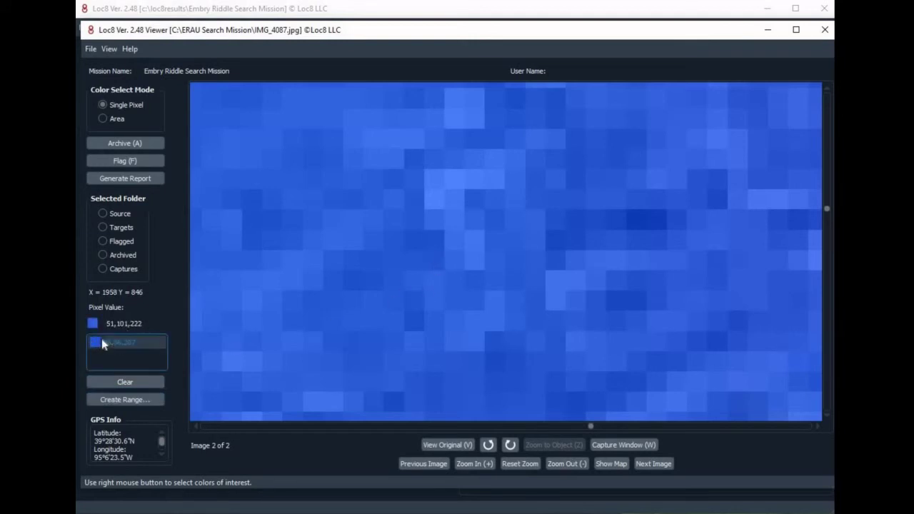
{"action": "left_click", "coordinate": [122, 400]}
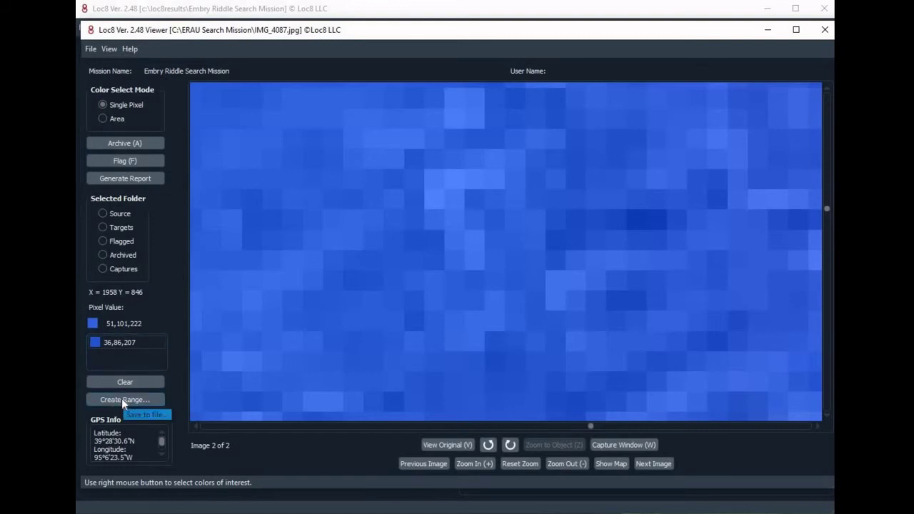
{"action": "left_click", "coordinate": [146, 415]}
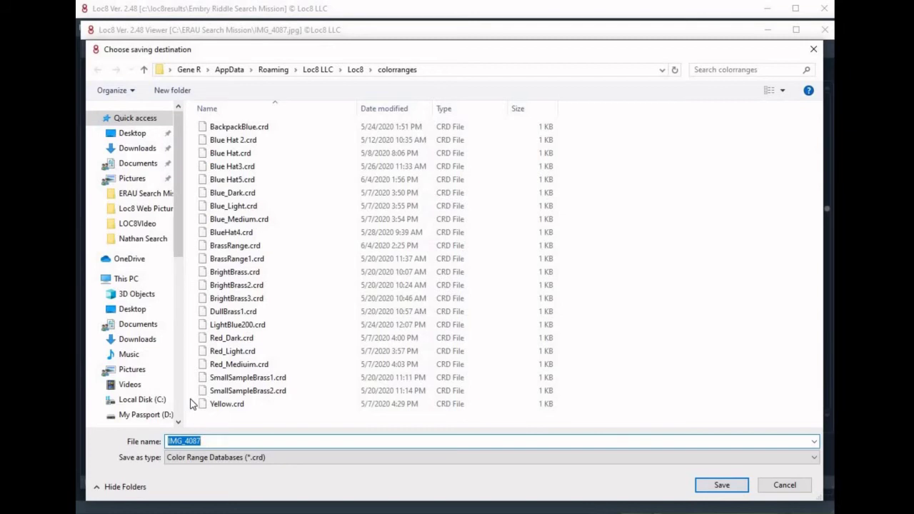
{"action": "type", "text": "Dark Blue Hat"}
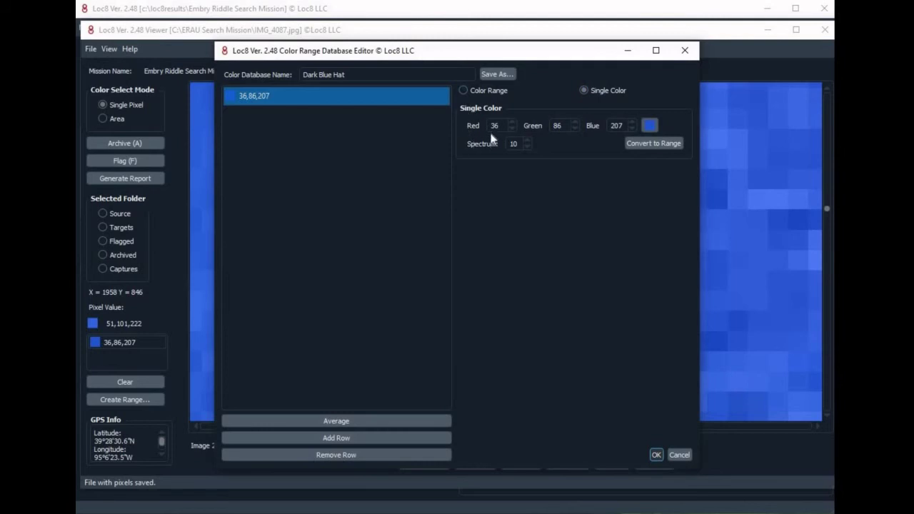
Convert the sampled color to a range from 26,76,197 to 46,96,217 and accept the color database.
{"action": "left_click", "coordinate": [352, 102]}
{"action": "left_click", "coordinate": [529, 145]}
{"action": "left_click", "coordinate": [529, 142]}
{"action": "left_click", "coordinate": [529, 142]}
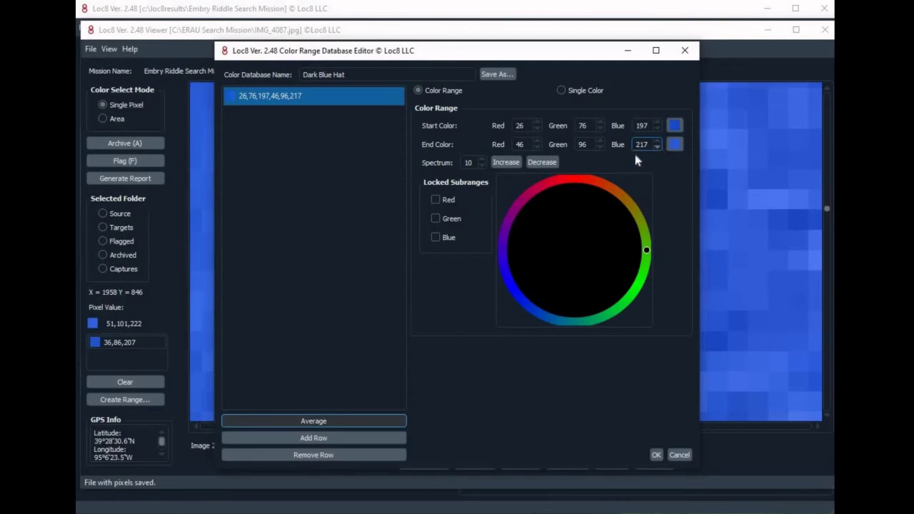
{"action": "left_click", "coordinate": [478, 163]}
{"action": "left_click", "coordinate": [517, 145]}
{"action": "left_click", "coordinate": [657, 458]}
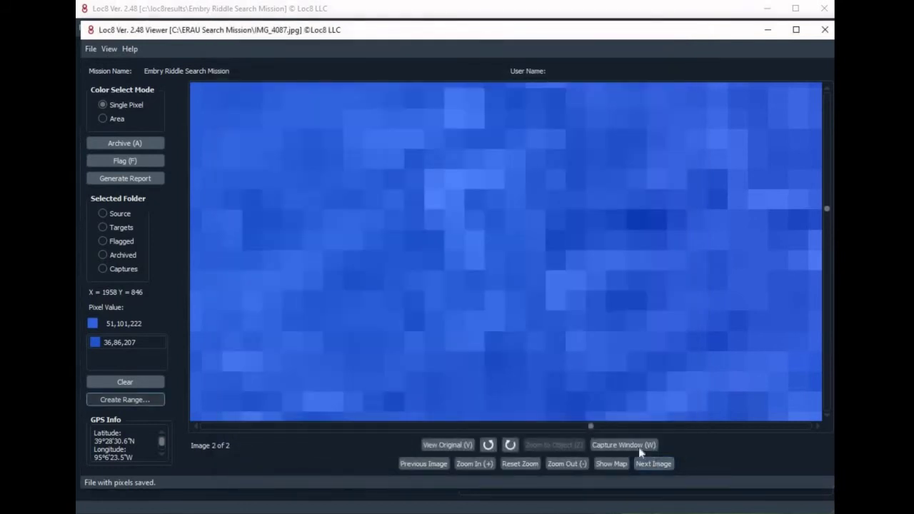
Close the viewer and try to start the search mission.
{"action": "left_click", "coordinate": [825, 29]}
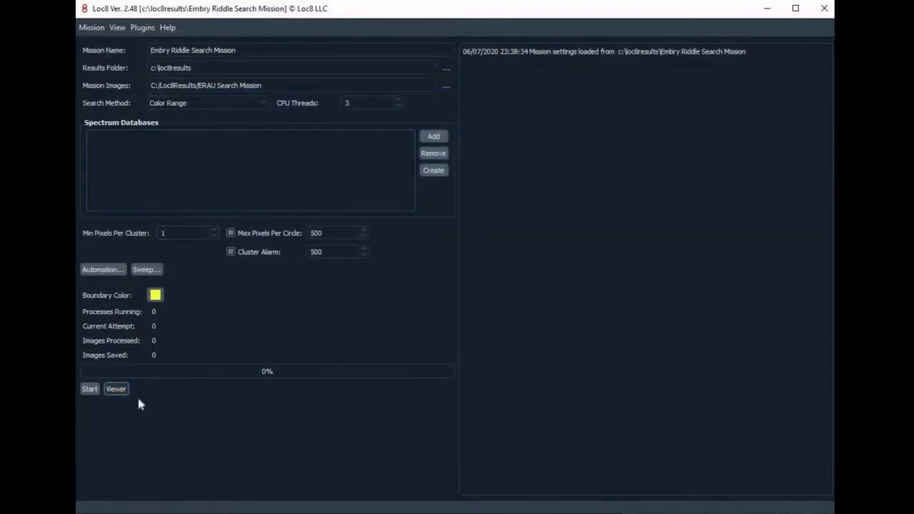
{"action": "left_click", "coordinate": [90, 390]}
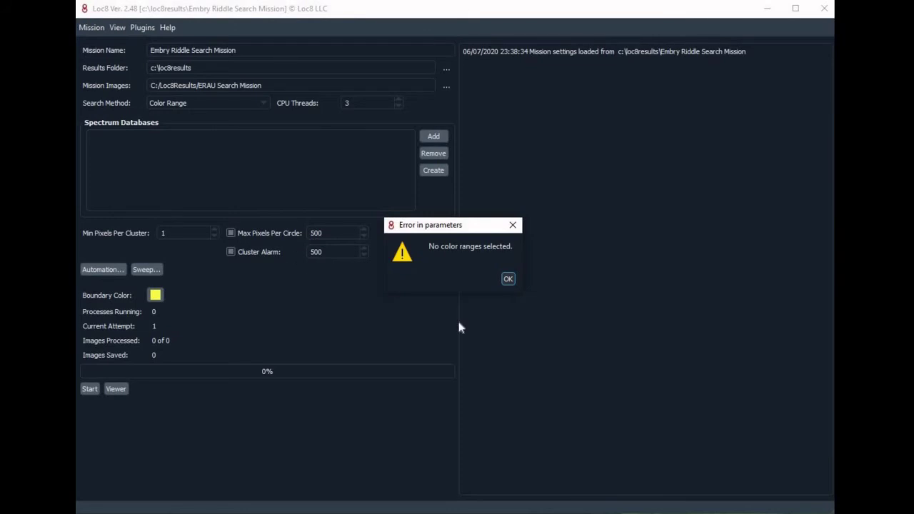
{"action": "left_click", "coordinate": [511, 280]}
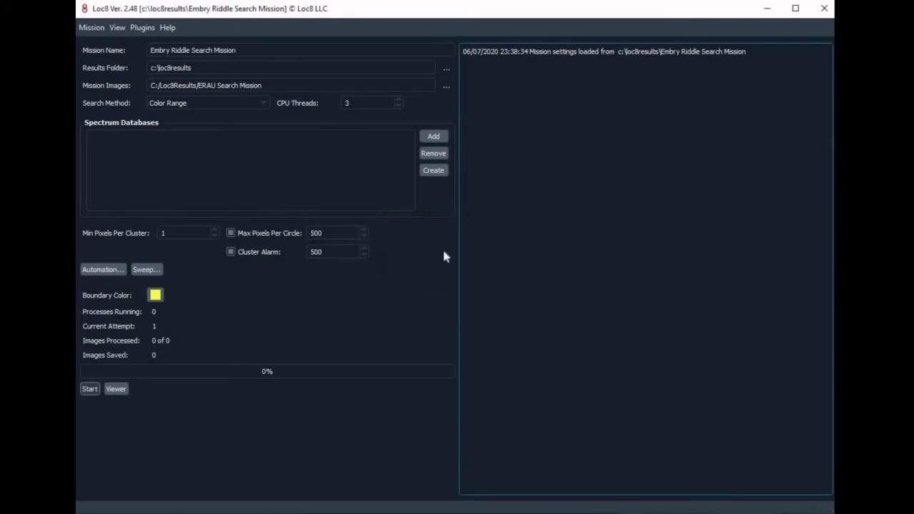
Add Dark Blue Hat.crd to the spectrum databases and start the mission, removing the existing files from the targets directory.
{"action": "left_click", "coordinate": [436, 137]}
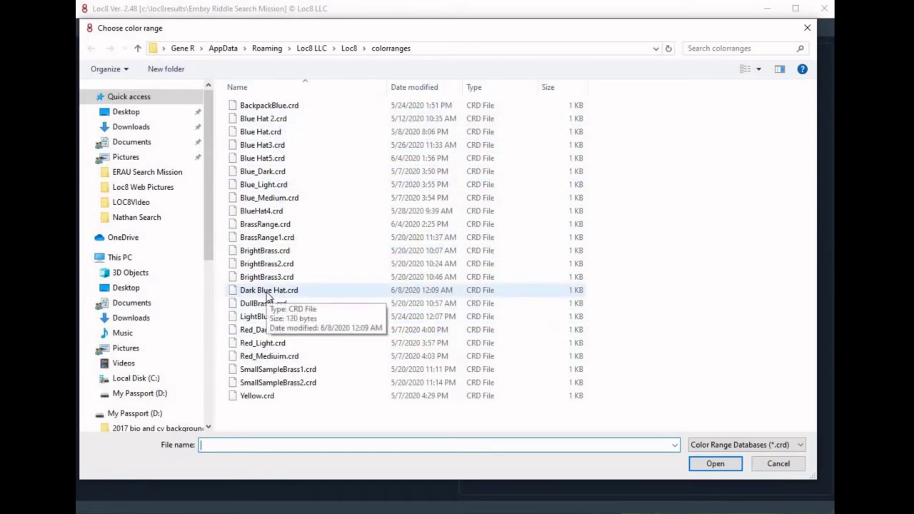
{"action": "left_click", "coordinate": [267, 291]}
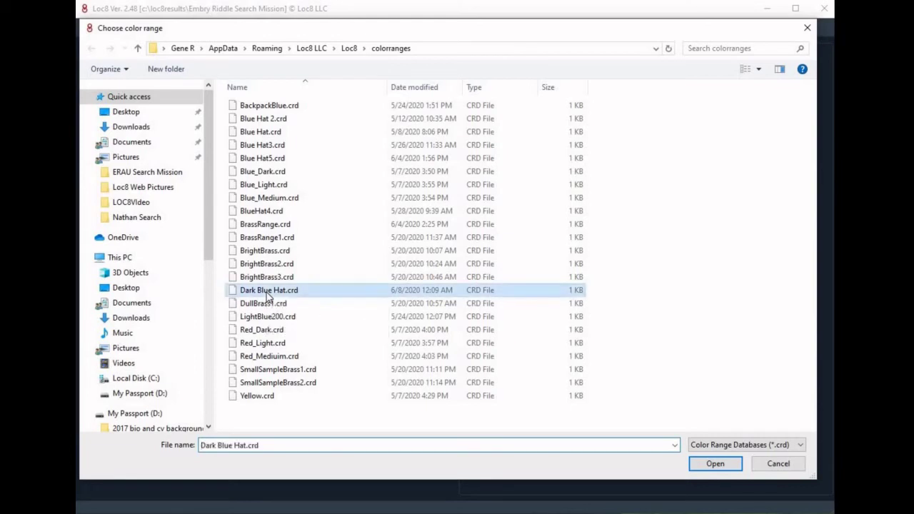
{"action": "left_click", "coordinate": [718, 464]}
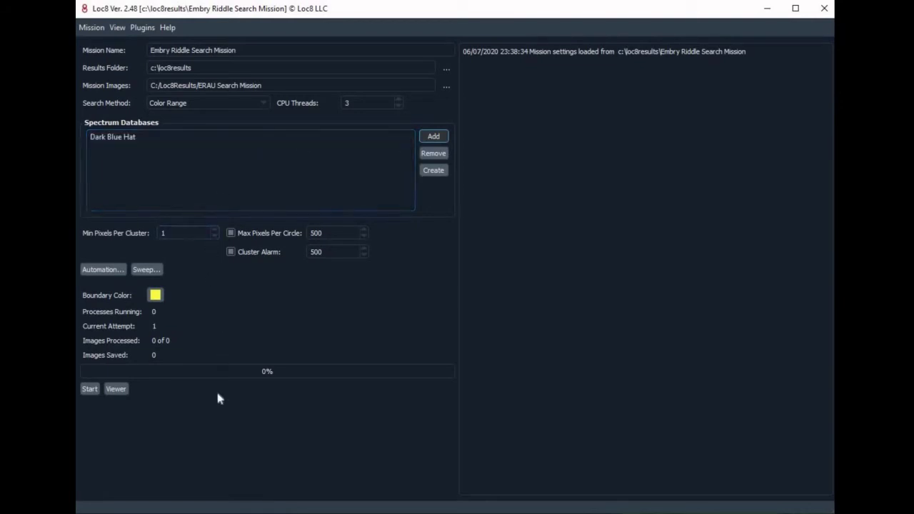
{"action": "left_click", "coordinate": [90, 390]}
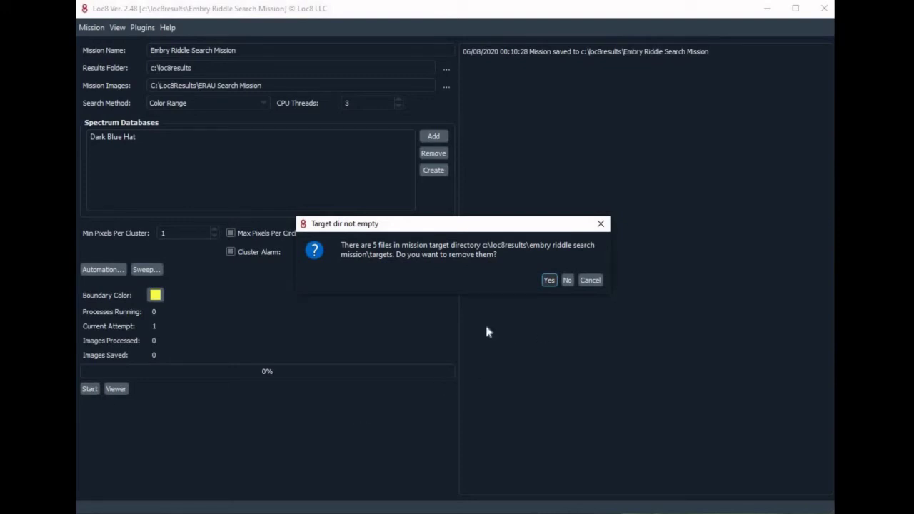
{"action": "left_click", "coordinate": [548, 281]}
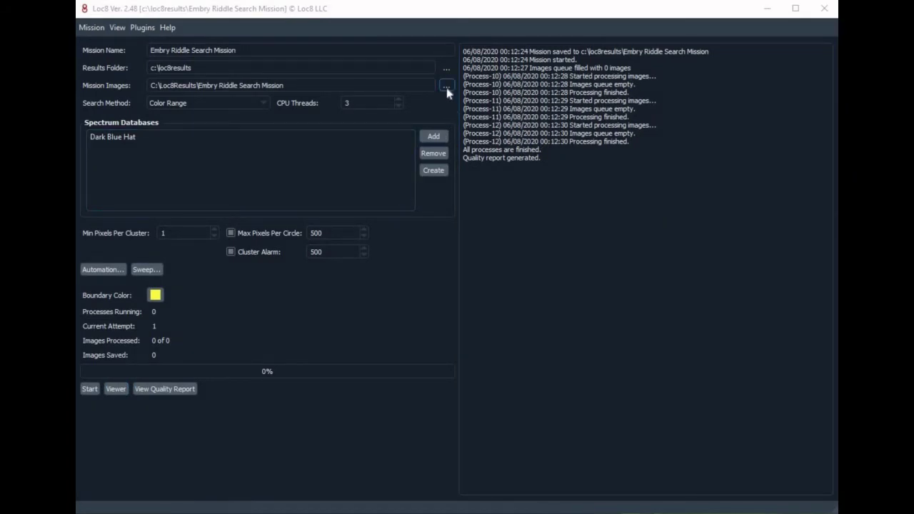
Set the mission images folder to C:/ERAU Search Mission/Images and start the search.
{"action": "left_click", "coordinate": [446, 86]}
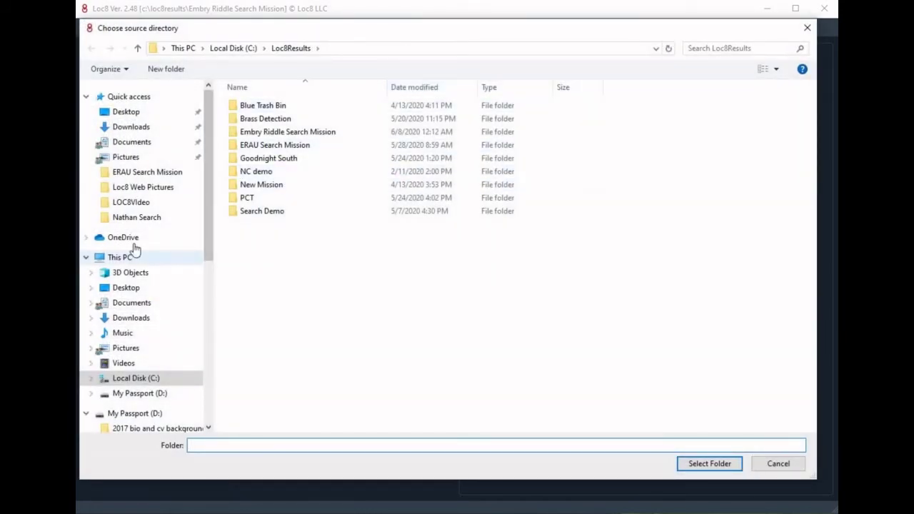
{"action": "left_click", "coordinate": [147, 176]}
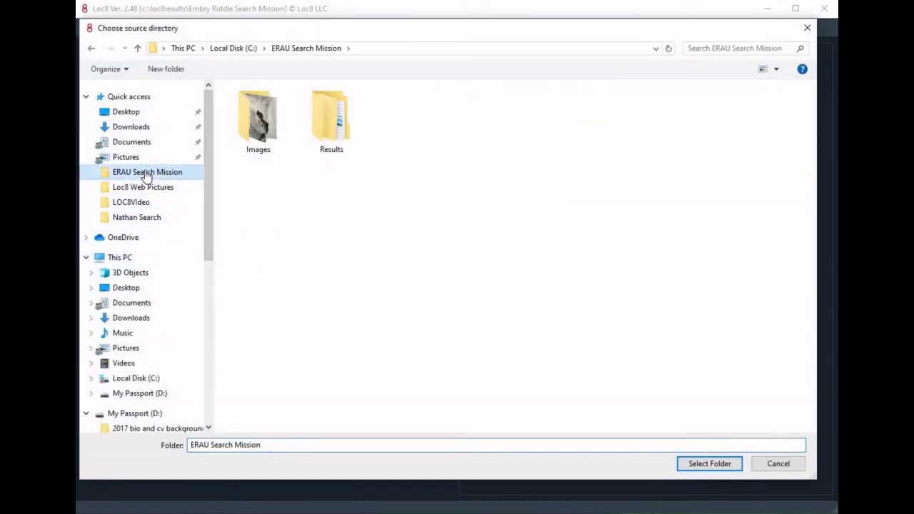
{"action": "double_click", "coordinate": [258, 120]}
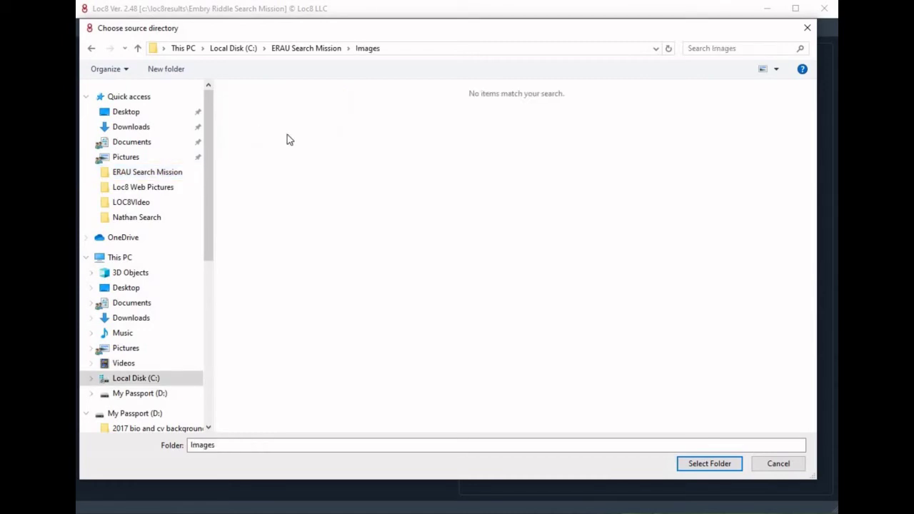
{"action": "left_click", "coordinate": [727, 463]}
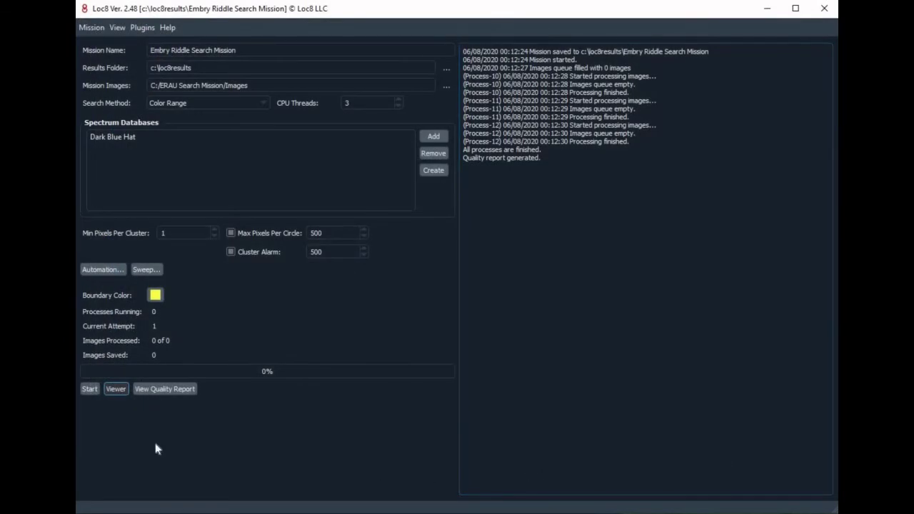
{"action": "left_click", "coordinate": [88, 390]}
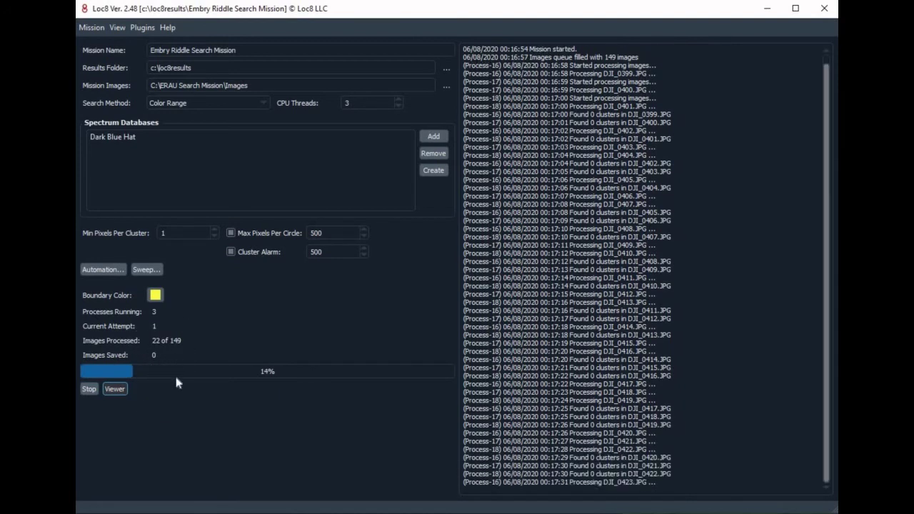
{"action": "left_click", "coordinate": [141, 393]}
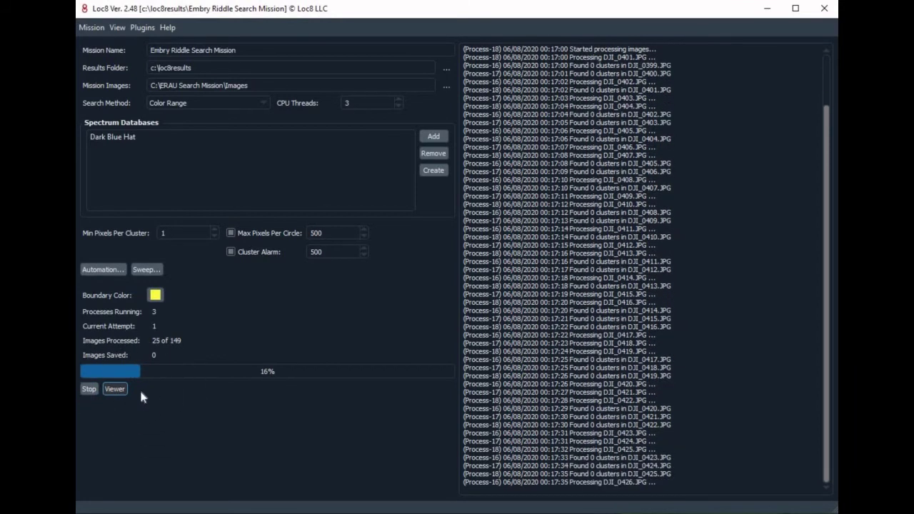
{"action": "left_click", "coordinate": [141, 393]}
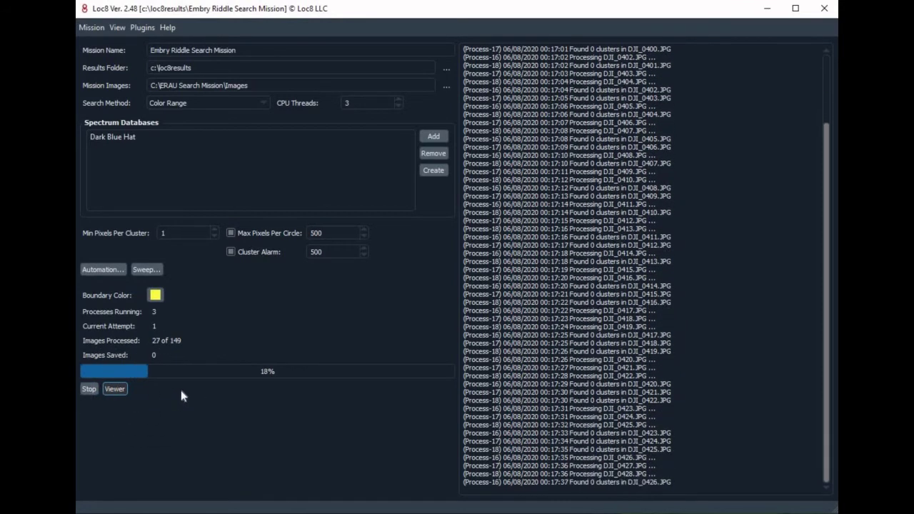
{"action": "left_click", "coordinate": [267, 386]}
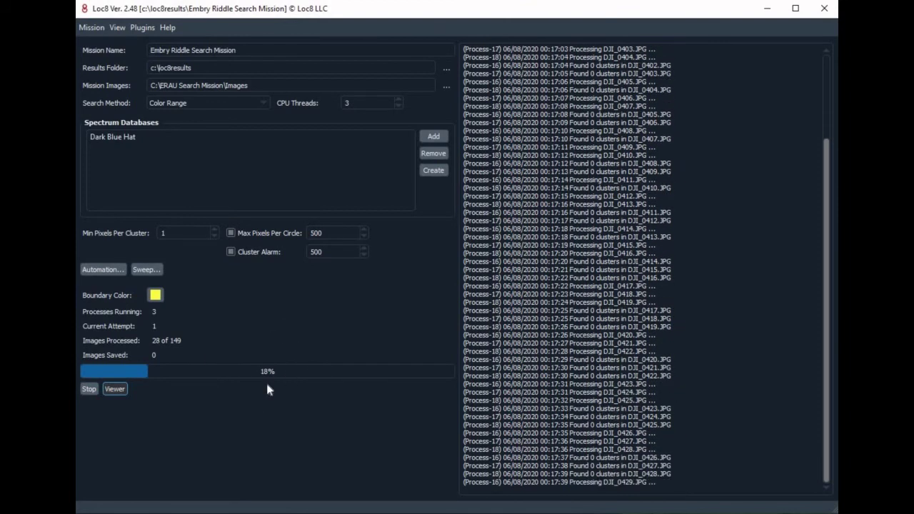
{"action": "left_click", "coordinate": [267, 387]}
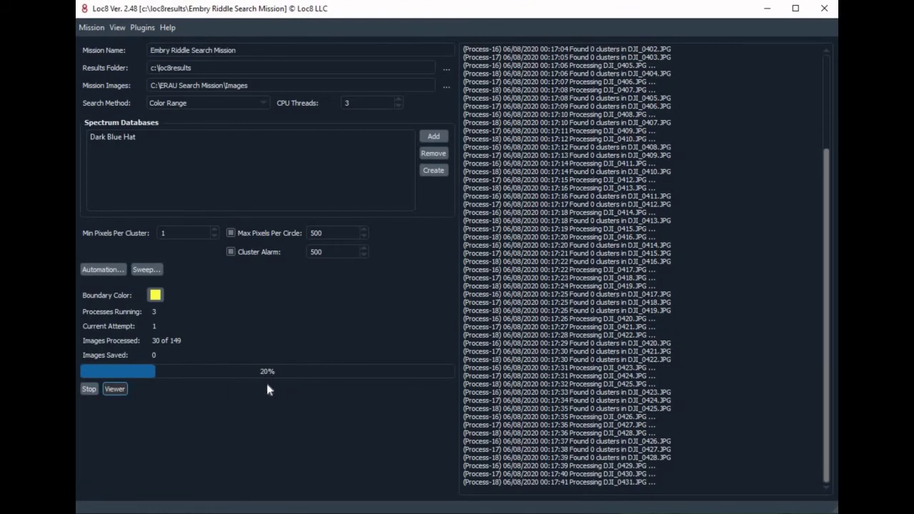
{"action": "left_click", "coordinate": [166, 351]}
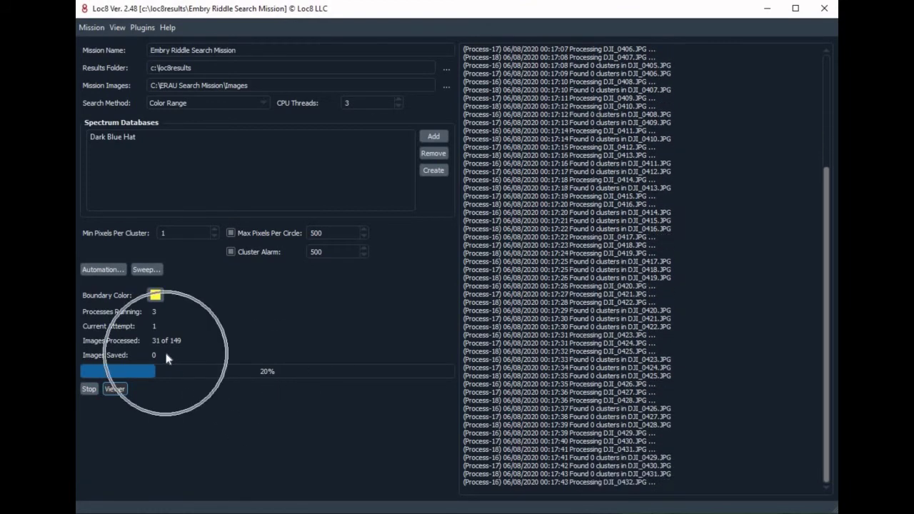
{"action": "left_click", "coordinate": [166, 351]}
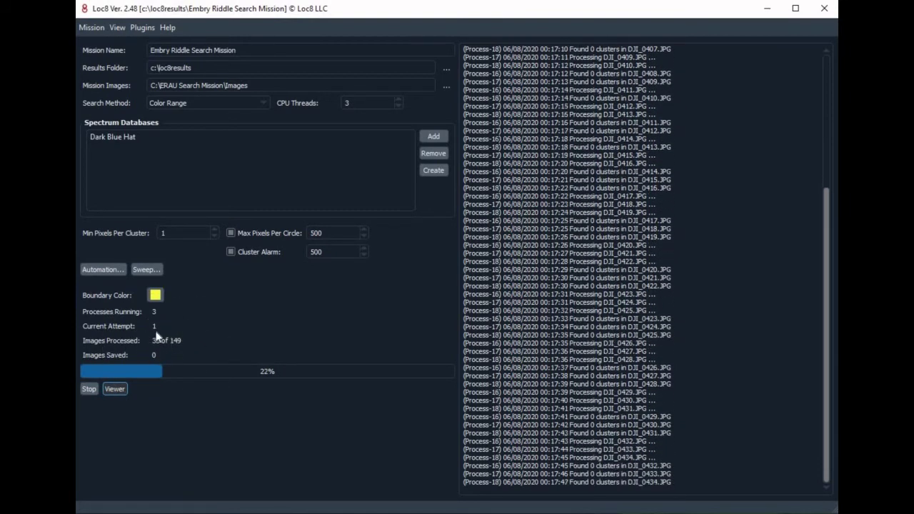
{"action": "left_click", "coordinate": [167, 341]}
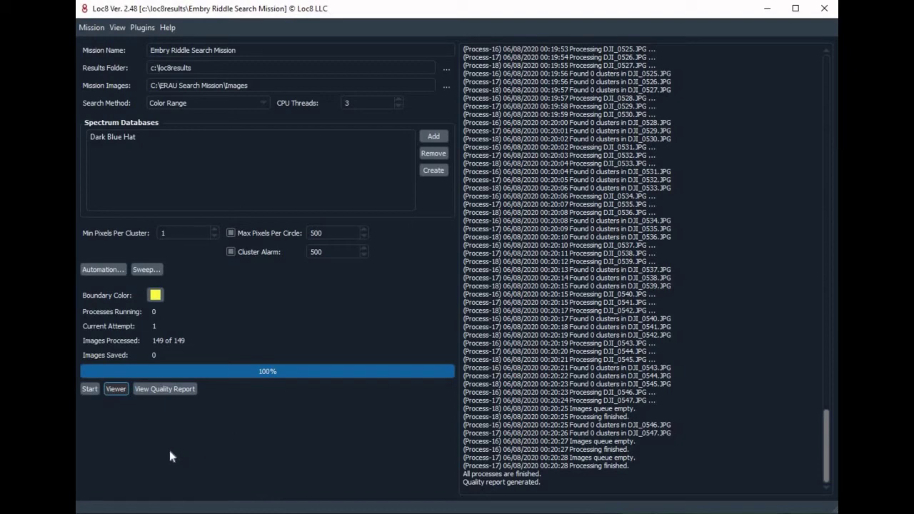
Open the subject photo IMG_4087 from the ERAU Search Mission folder in the viewer.
{"action": "left_click", "coordinate": [116, 390]}
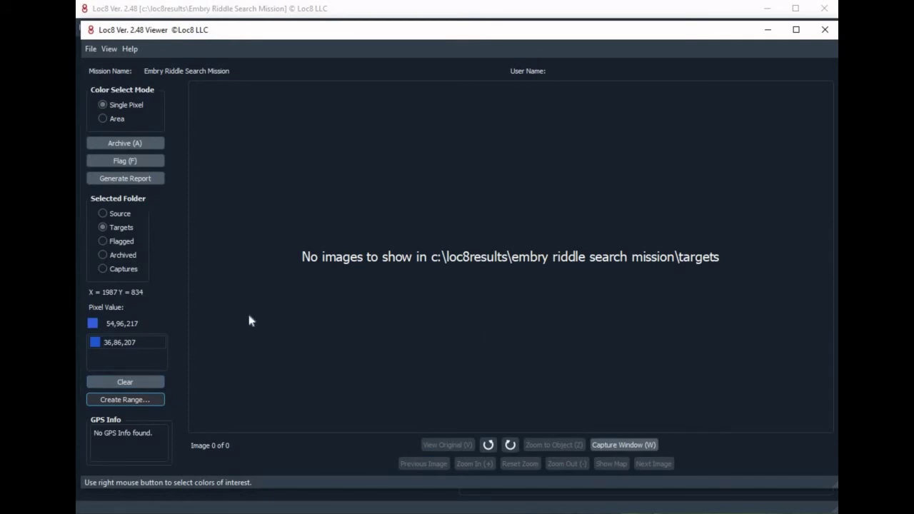
{"action": "left_click", "coordinate": [91, 49]}
{"action": "left_click", "coordinate": [107, 63]}
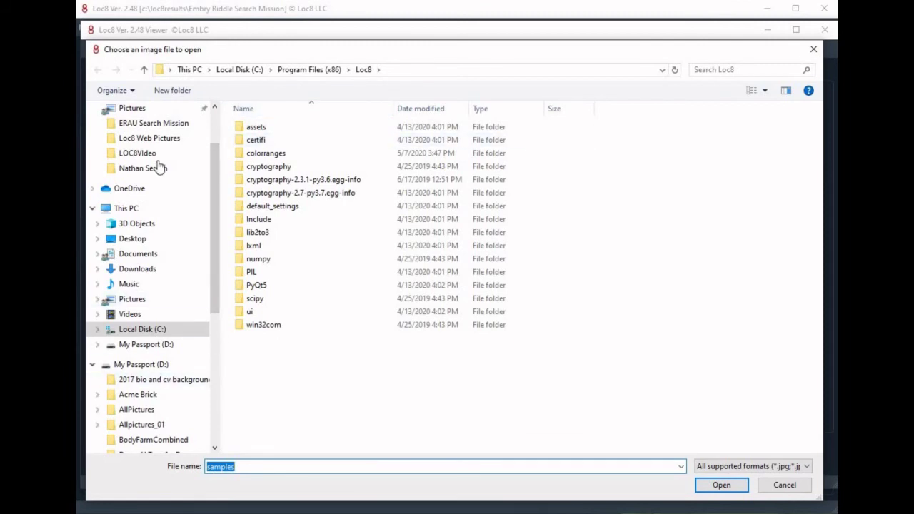
{"action": "left_click", "coordinate": [147, 123]}
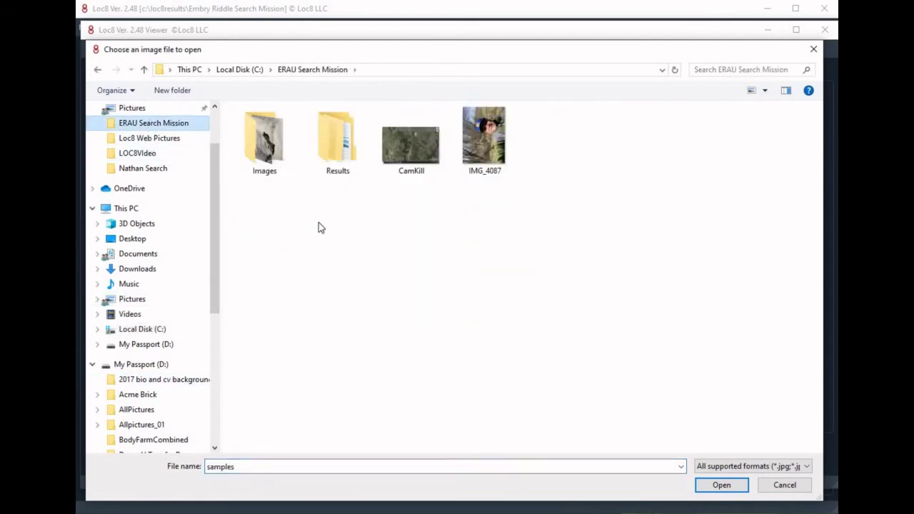
{"action": "double_click", "coordinate": [483, 145]}
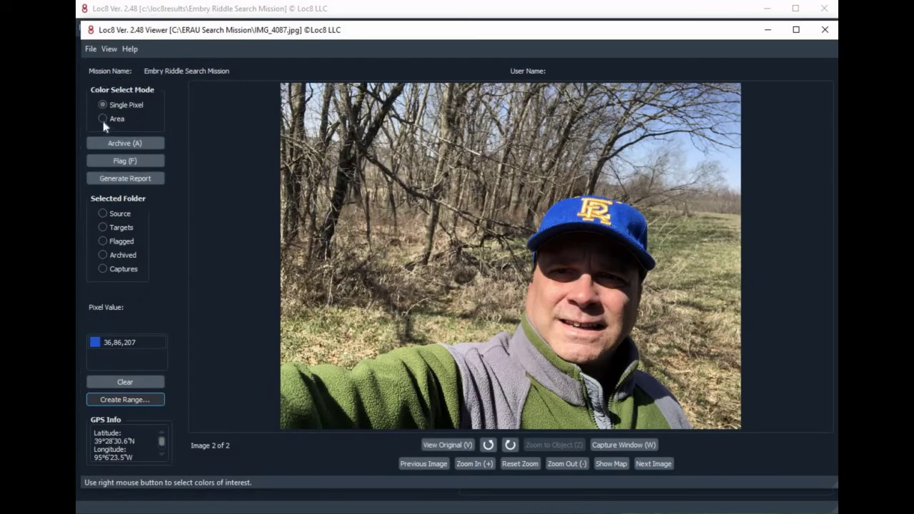
Set the color select mode to Area and sample a small patch of blue fabric on the front of the hat.
{"action": "left_click", "coordinate": [103, 120]}
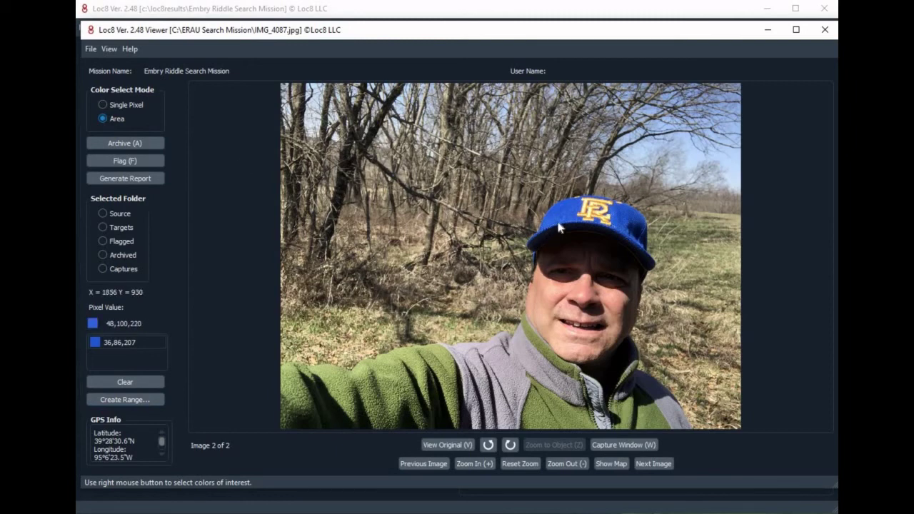
{"action": "scroll", "coordinate": [558, 227], "scroll_direction": "up", "scroll_amount": 1}
{"action": "scroll", "coordinate": [558, 227], "scroll_direction": "up", "scroll_amount": 1}
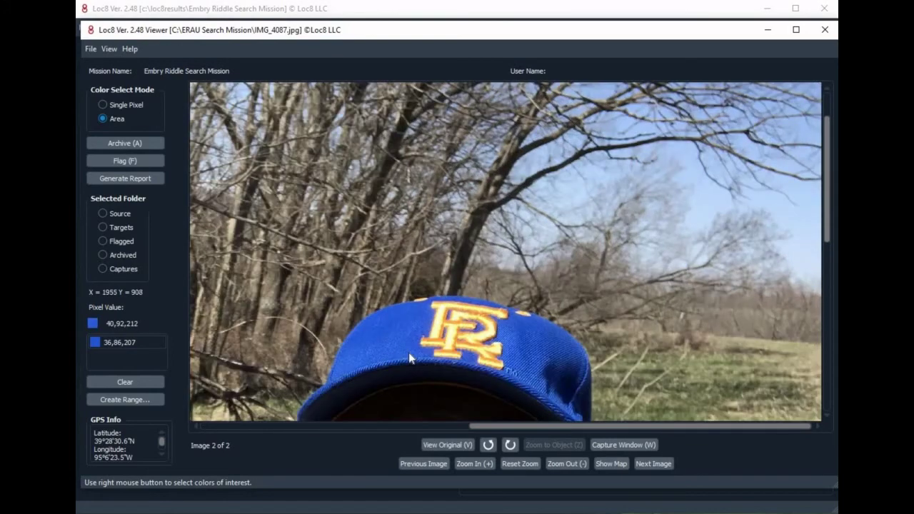
{"action": "scroll", "coordinate": [409, 353], "scroll_direction": "up", "scroll_amount": 2}
{"action": "left_click_drag", "start_coordinate": [537, 302], "coordinate": [360, 384]}
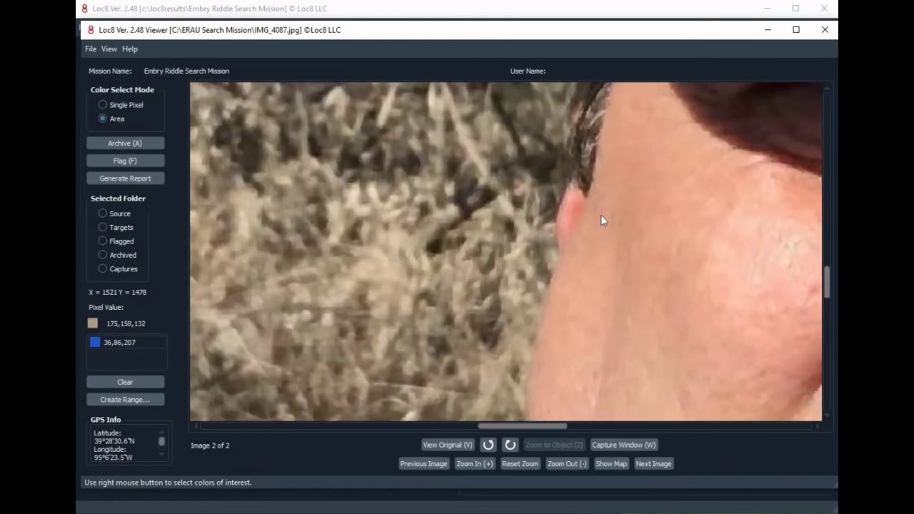
{"action": "left_click_drag", "start_coordinate": [499, 258], "coordinate": [329, 393]}
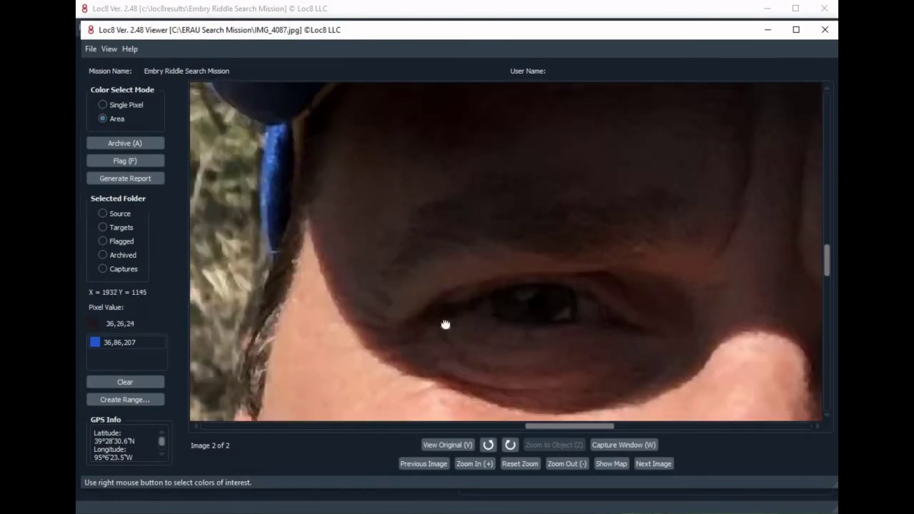
{"action": "left_click_drag", "start_coordinate": [445, 322], "coordinate": [453, 421]}
{"action": "left_click_drag", "start_coordinate": [446, 128], "coordinate": [445, 326]}
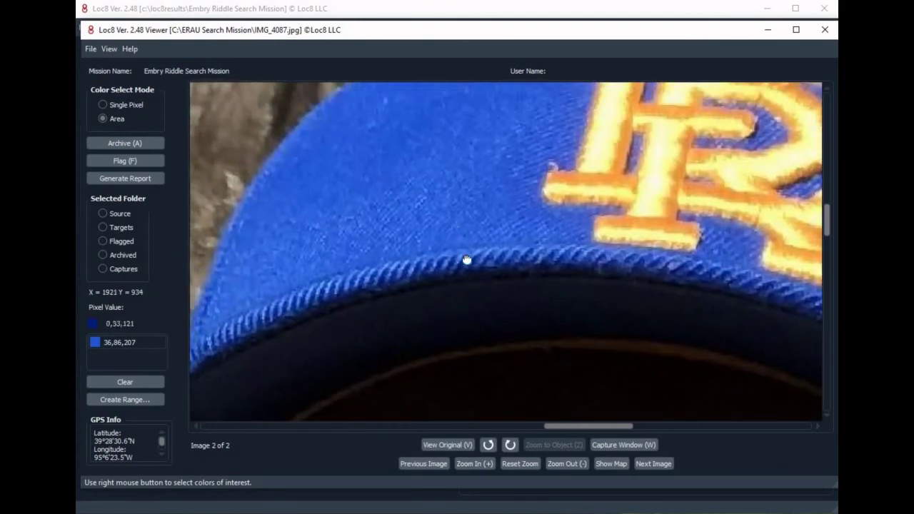
{"action": "left_click_drag", "start_coordinate": [467, 261], "coordinate": [469, 367]}
{"action": "scroll", "coordinate": [493, 306], "scroll_direction": "up", "scroll_amount": 2}
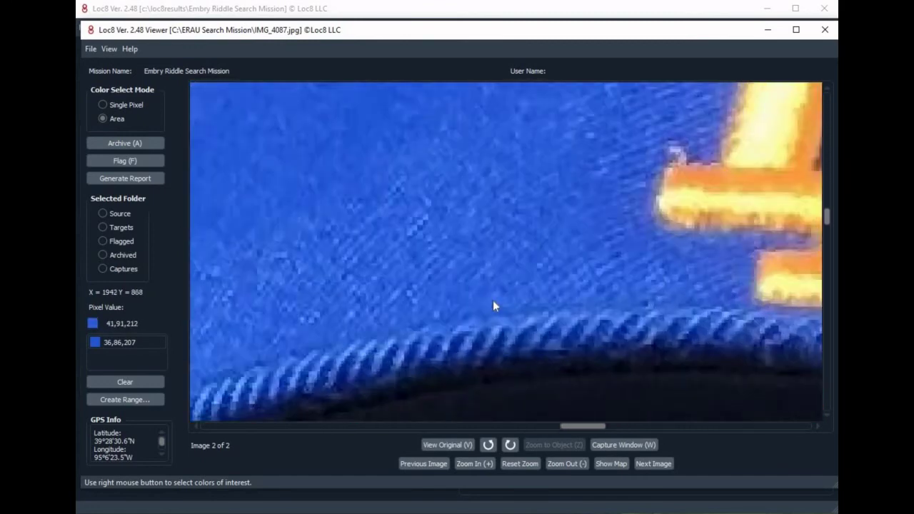
{"action": "left_click_drag", "start_coordinate": [478, 186], "coordinate": [502, 360]}
{"action": "scroll", "coordinate": [510, 321], "scroll_direction": "down", "scroll_amount": 2}
{"action": "scroll", "coordinate": [507, 318], "scroll_direction": "up", "scroll_amount": 4}
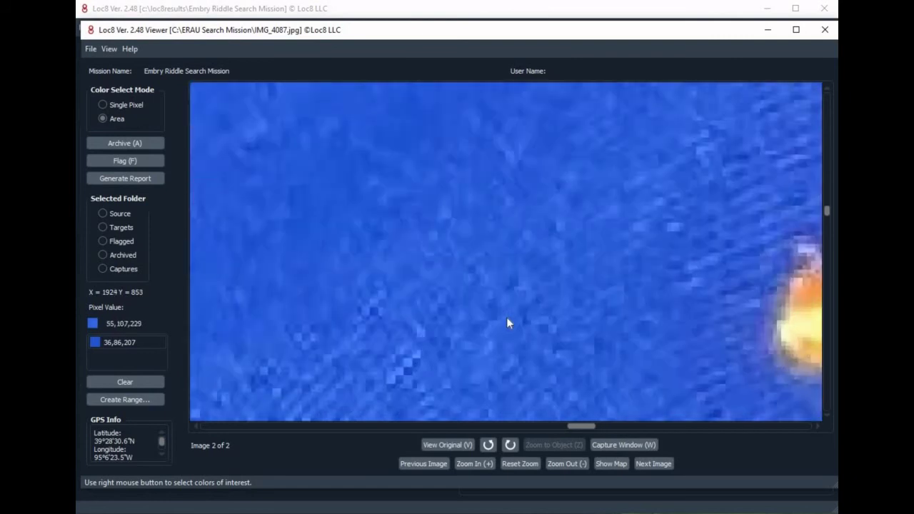
{"action": "scroll", "coordinate": [524, 403], "scroll_direction": "up", "scroll_amount": 3}
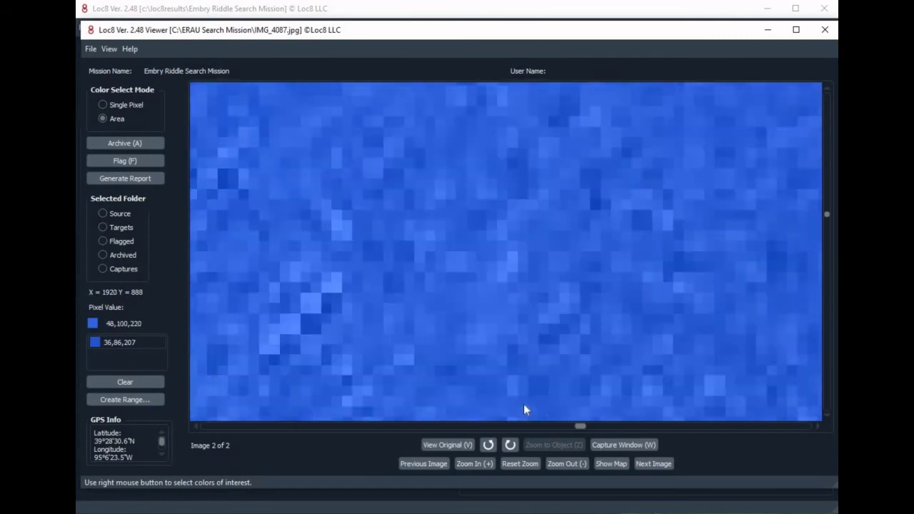
{"action": "scroll", "coordinate": [513, 365], "scroll_direction": "up", "scroll_amount": 3}
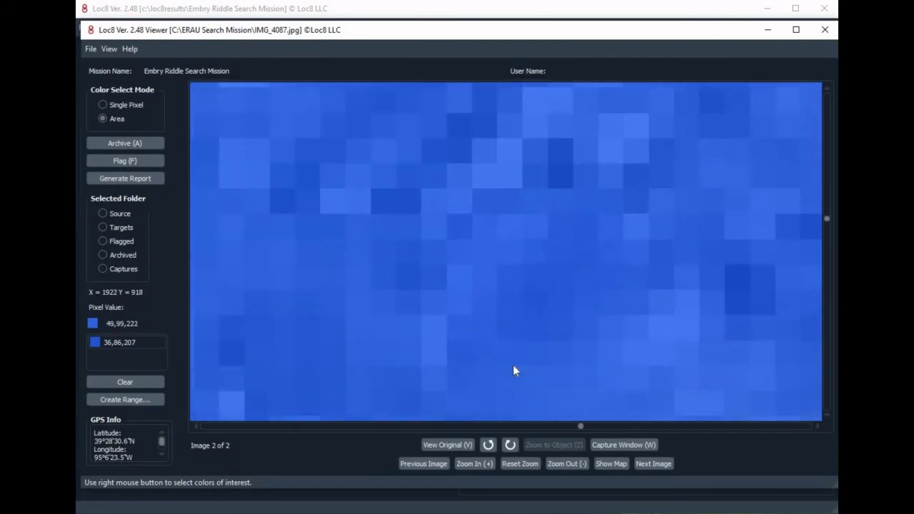
{"action": "left_click_drag", "start_coordinate": [461, 247], "coordinate": [512, 147]}
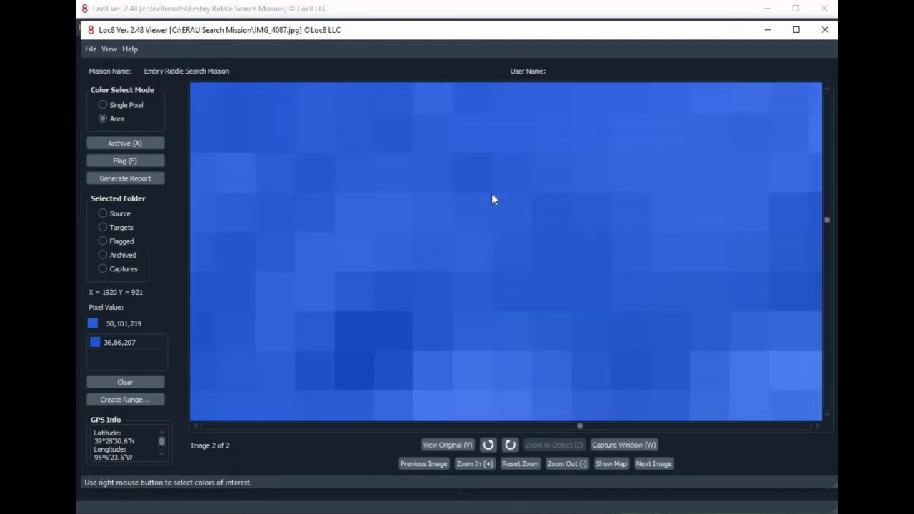
{"action": "left_click_drag", "start_coordinate": [491, 194], "coordinate": [622, 319]}
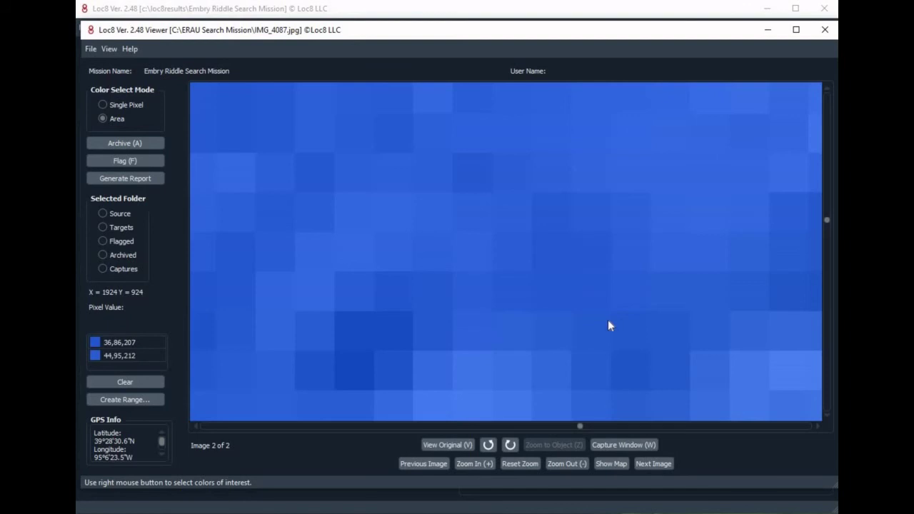
Clear the collected colors and sample the same patch of the hat again as the only color.
{"action": "left_click", "coordinate": [127, 383]}
{"action": "left_click_drag", "start_coordinate": [491, 192], "coordinate": [619, 315]}
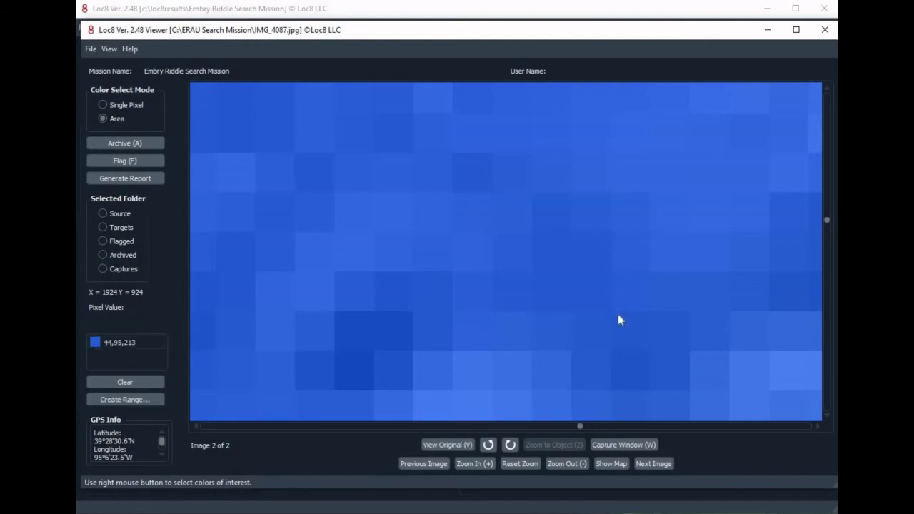
{"action": "left_click", "coordinate": [112, 345]}
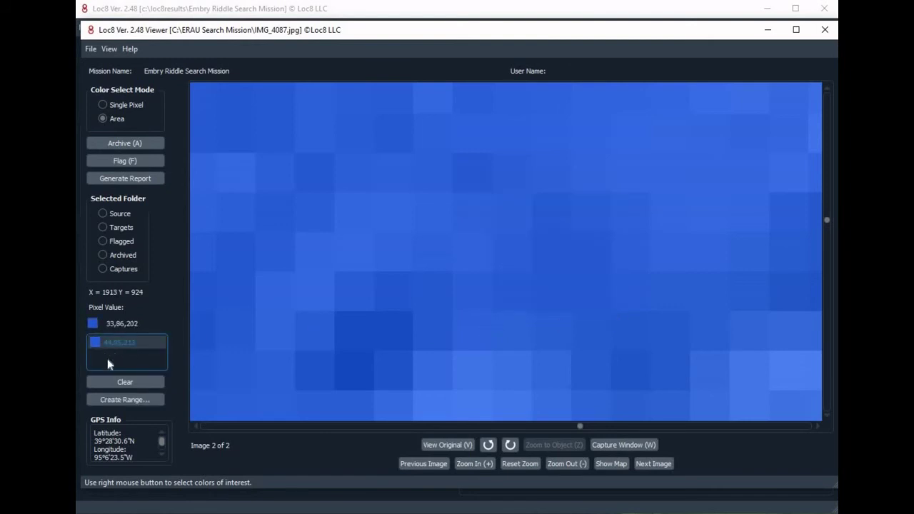
{"action": "left_click", "coordinate": [117, 363]}
Create a color range from the sampled hat color and save it over the existing Dark Blue Hat.crd.
{"action": "left_click", "coordinate": [126, 402]}
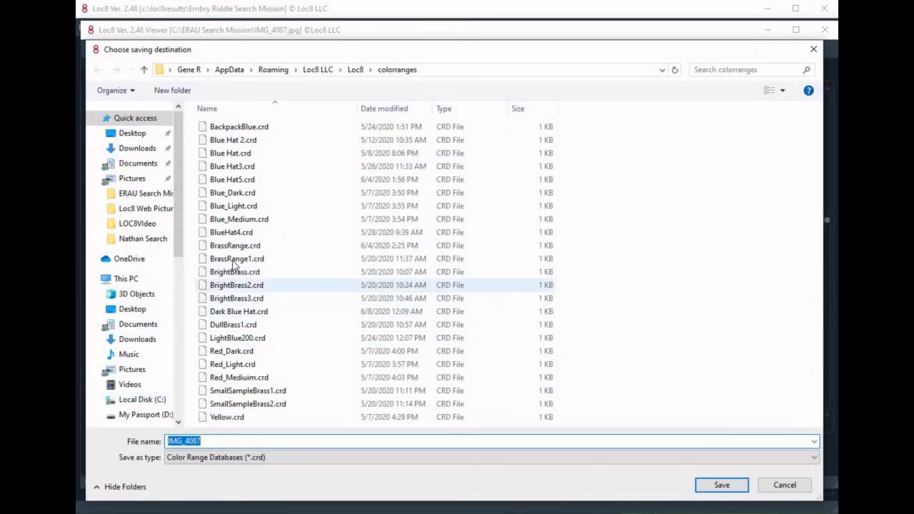
{"action": "left_click", "coordinate": [241, 315]}
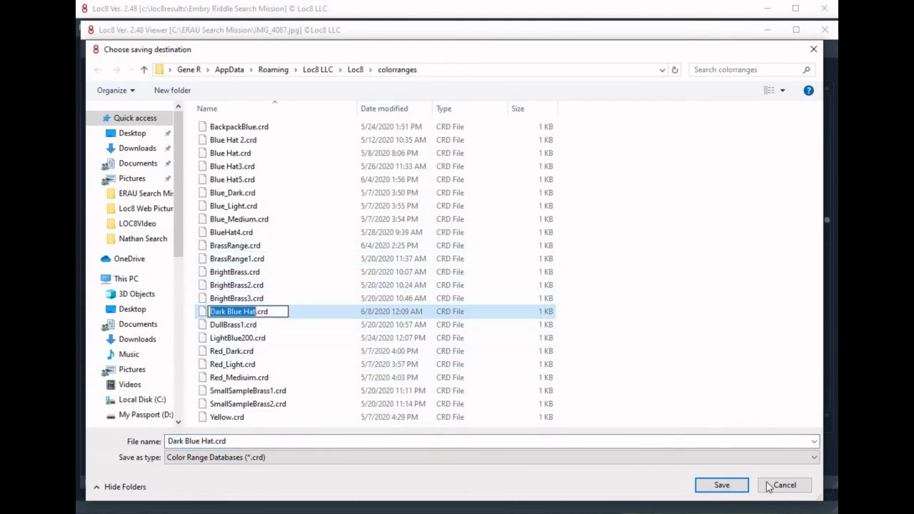
{"action": "left_click", "coordinate": [723, 485]}
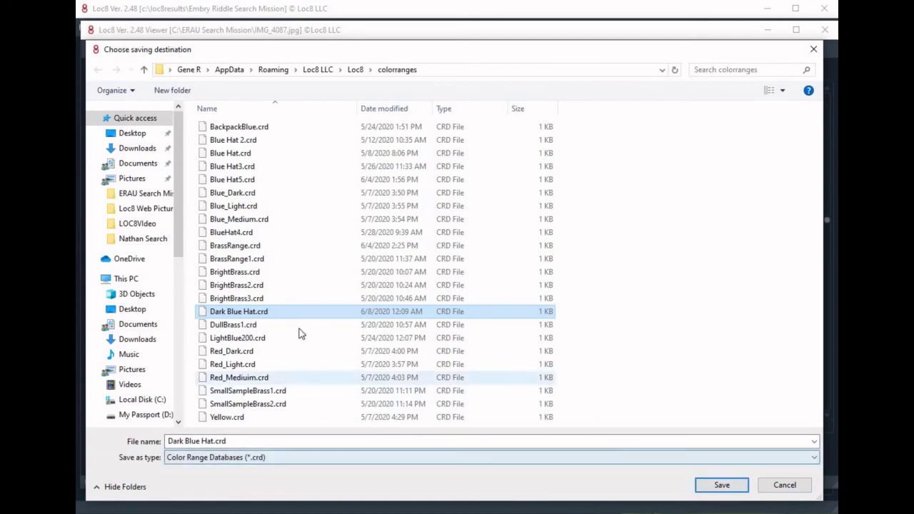
{"action": "double_click", "coordinate": [246, 315]}
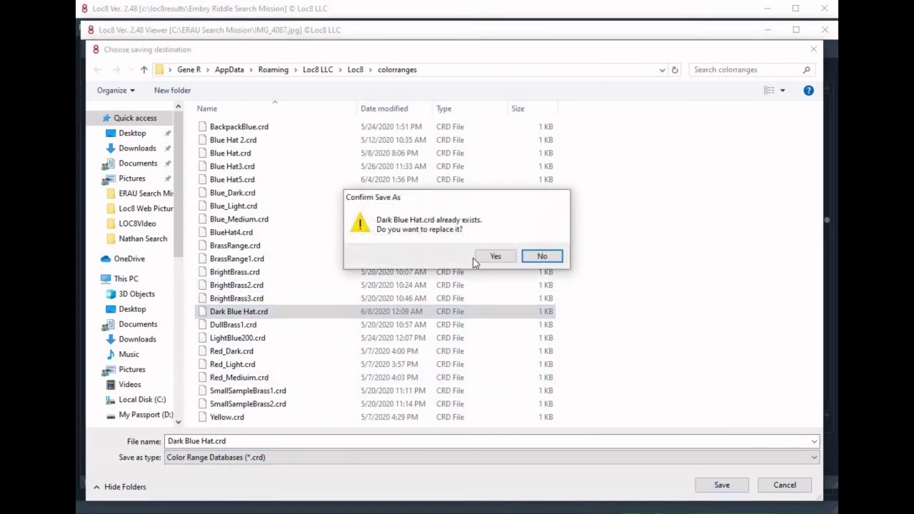
{"action": "left_click", "coordinate": [496, 257]}
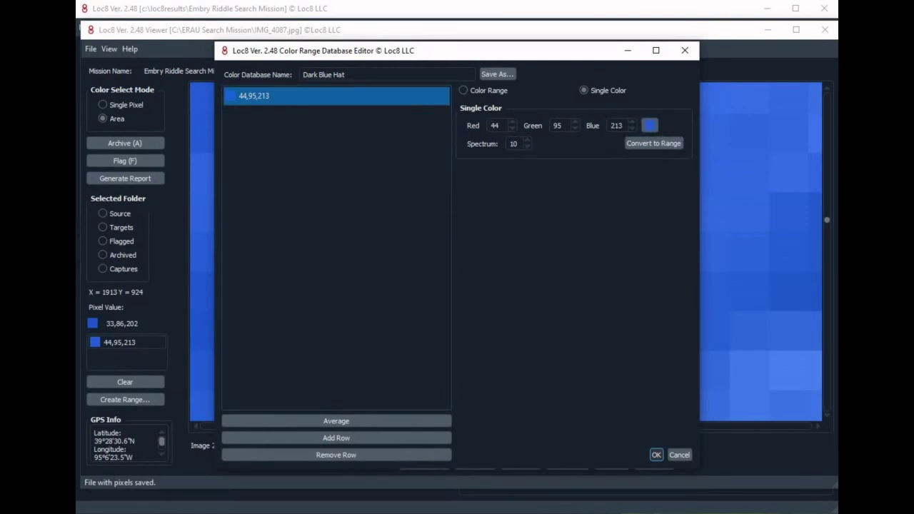
Convert color 44,95,213 to a range, widen it twice by spectrum 10 to 14,65,183–74,125,243, and accept the database.
{"action": "left_click", "coordinate": [619, 126]}
{"action": "left_click", "coordinate": [654, 144]}
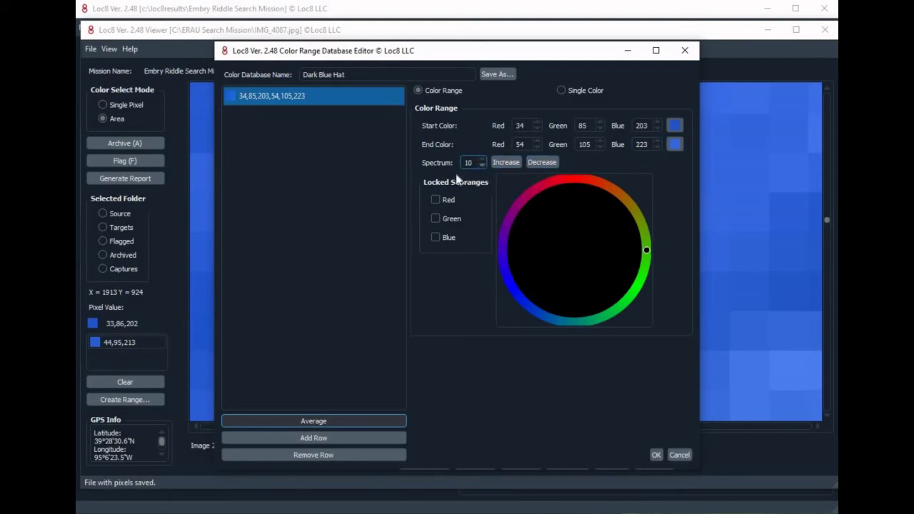
{"action": "left_click", "coordinate": [508, 163]}
{"action": "left_click", "coordinate": [508, 163]}
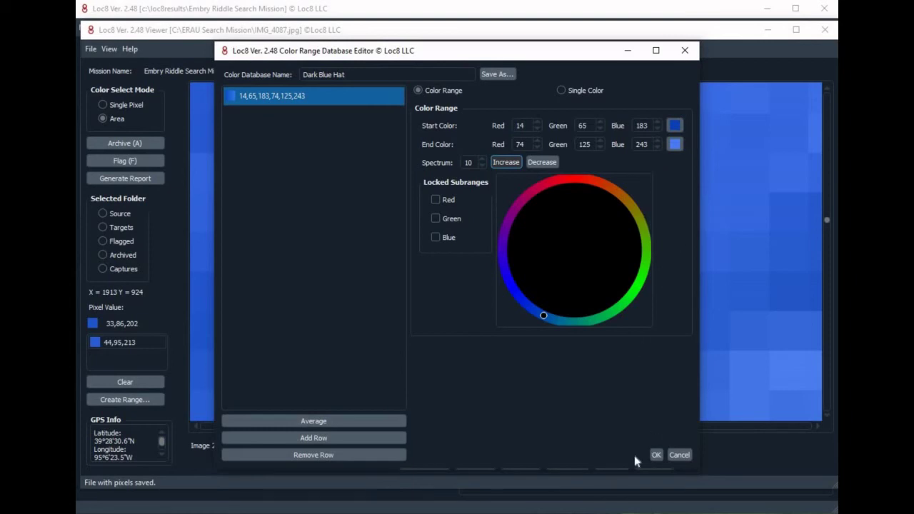
{"action": "left_click", "coordinate": [657, 456]}
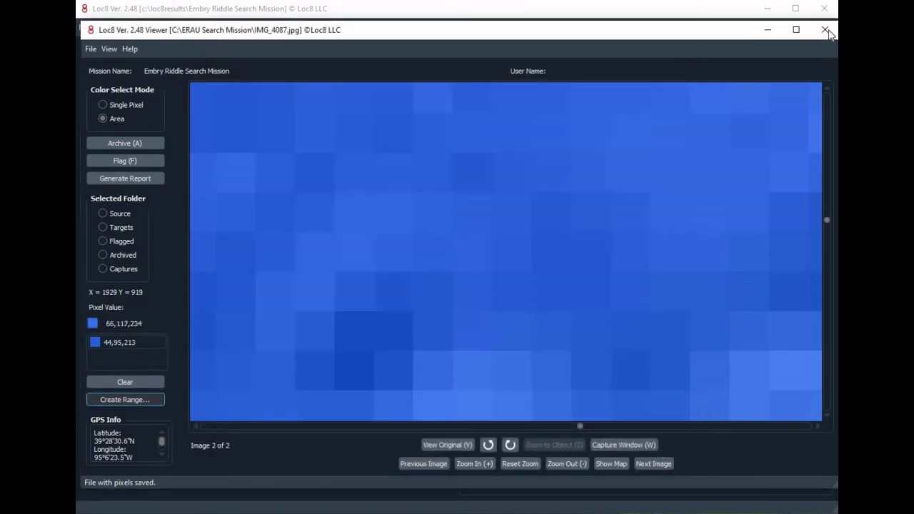
Close the viewer and run the search mission again with the updated Dark Blue Hat database.
{"action": "left_click", "coordinate": [825, 30]}
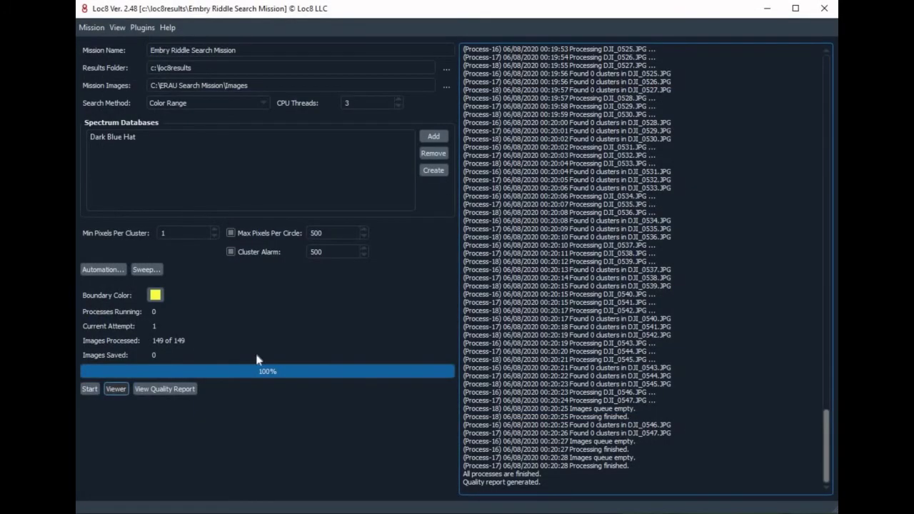
{"action": "left_click", "coordinate": [92, 391]}
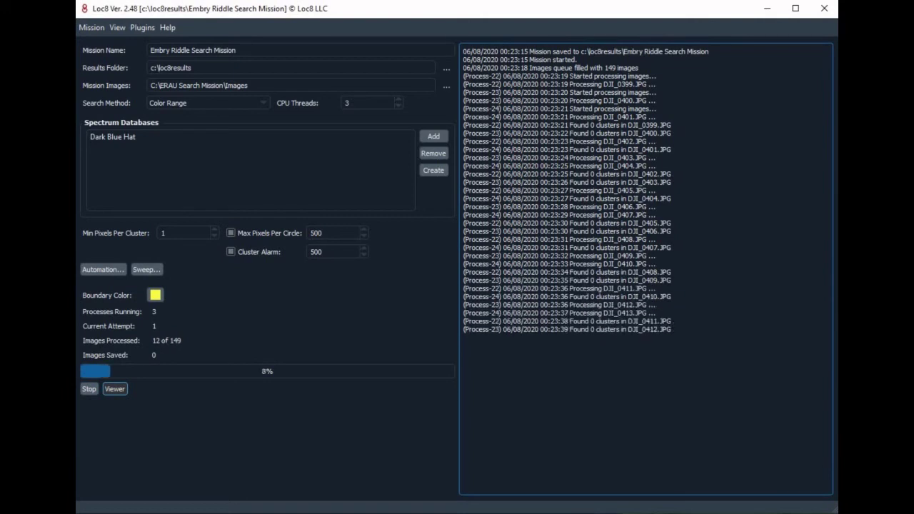
{"action": "left_click", "coordinate": [334, 233]}
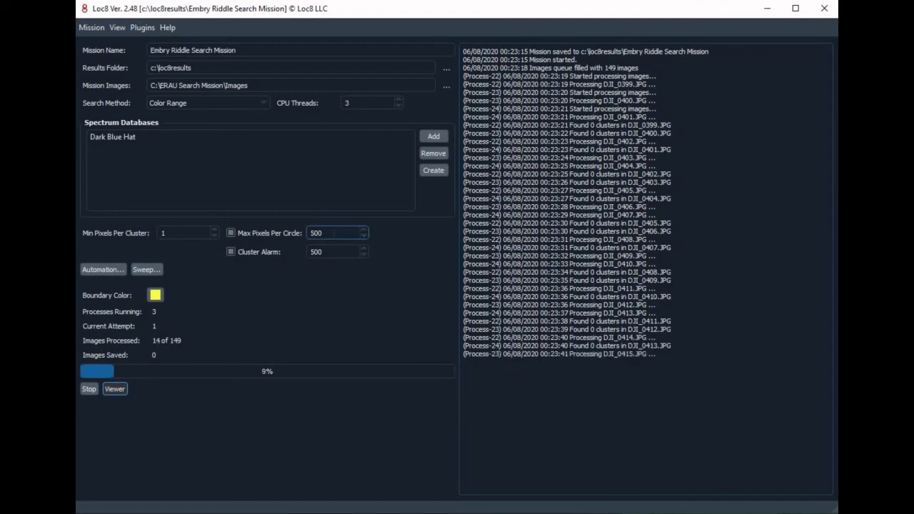
{"action": "left_click", "coordinate": [643, 429]}
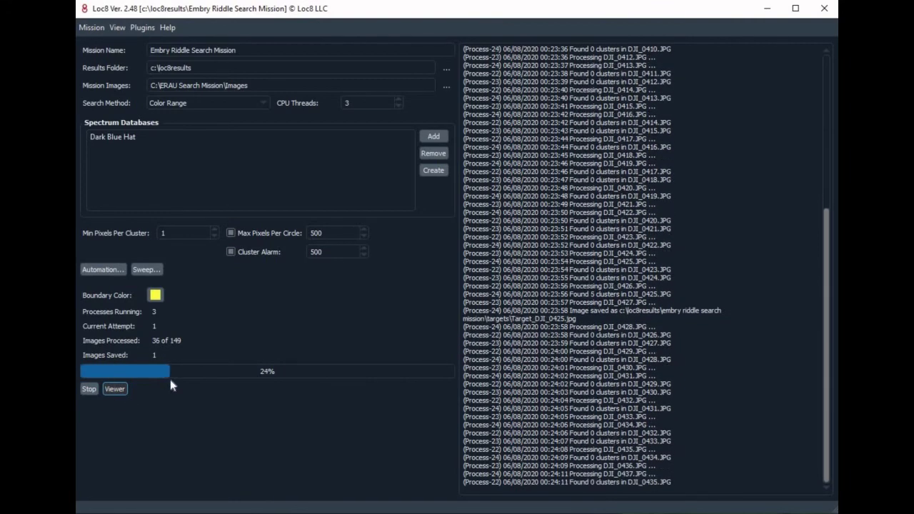
View Target_DJI_0425.jpg in the viewer, zoom to its detected object, and archive the image.
{"action": "left_click", "coordinate": [115, 390]}
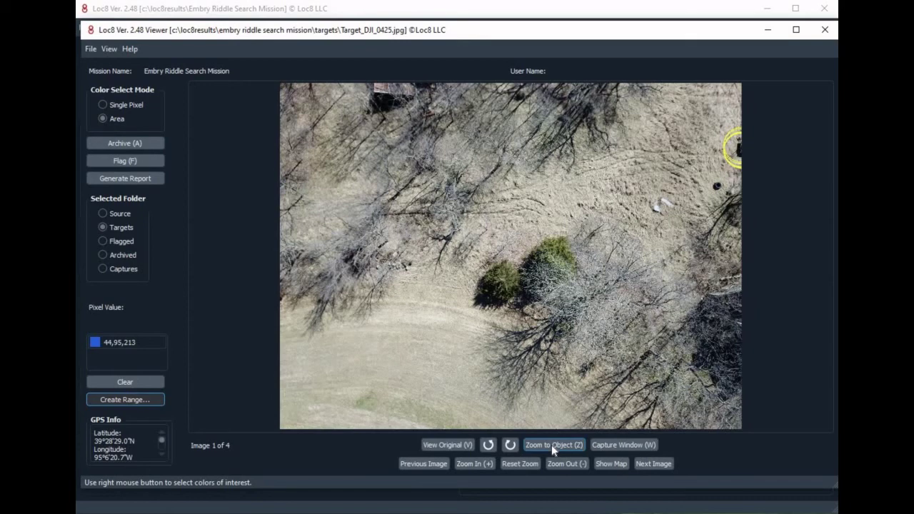
{"action": "left_click", "coordinate": [551, 445]}
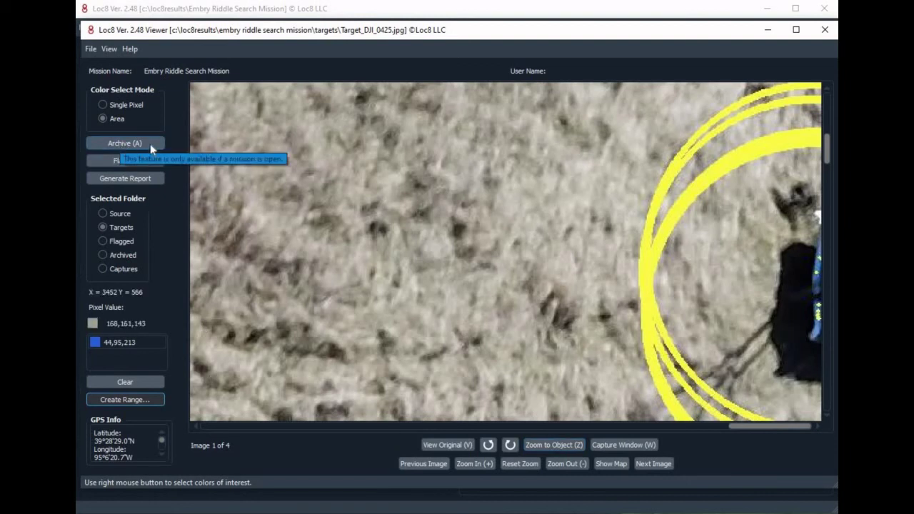
{"action": "left_click", "coordinate": [126, 145]}
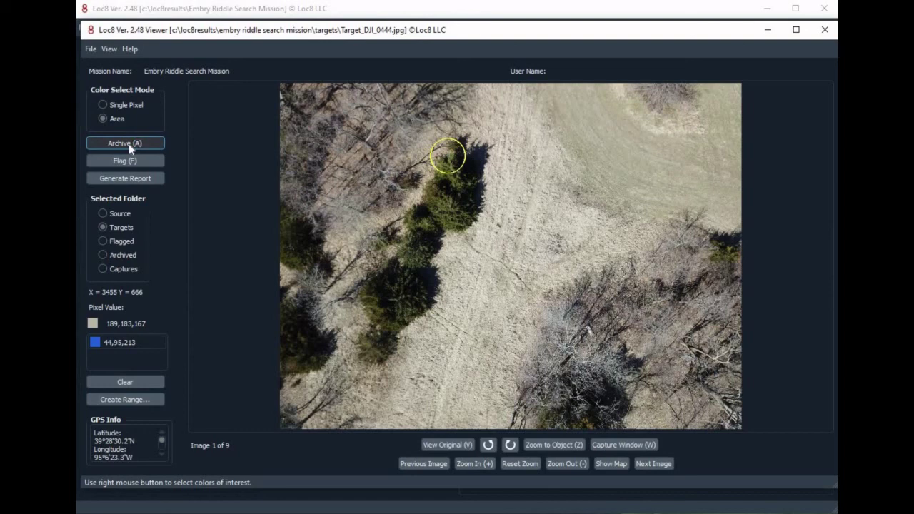
Zoom to the detected object in Target_DJI_0444.jpg and magnify it to examine the blue spot beside the tree.
{"action": "key", "text": "z"}
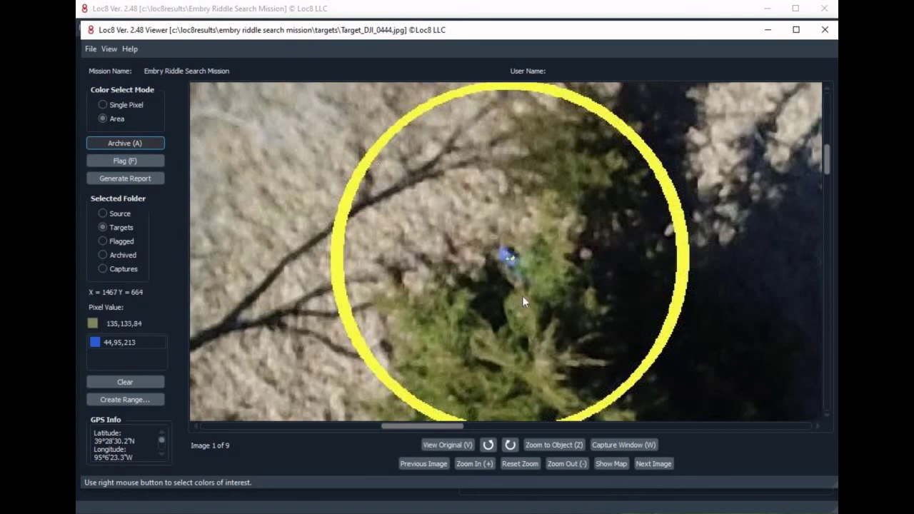
{"action": "scroll", "coordinate": [530, 283], "scroll_direction": "up", "scroll_amount": 2}
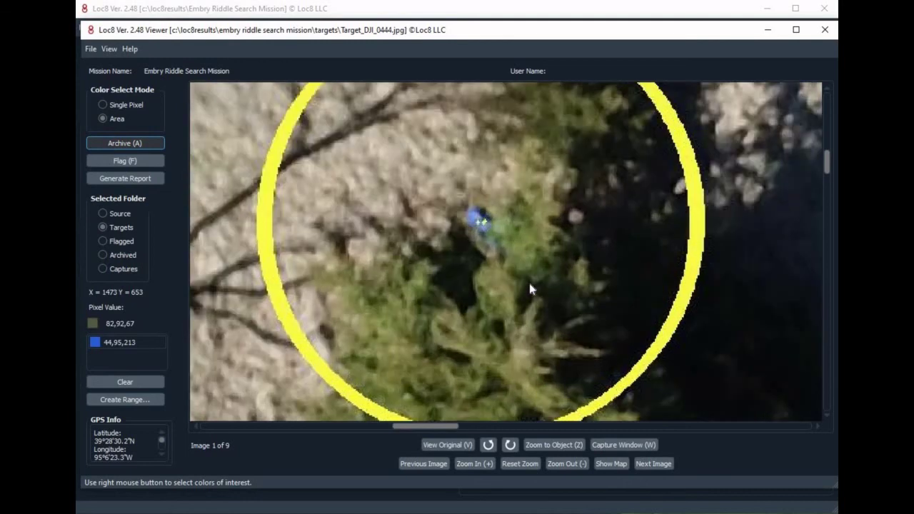
{"action": "scroll", "coordinate": [486, 226], "scroll_direction": "up", "scroll_amount": 3}
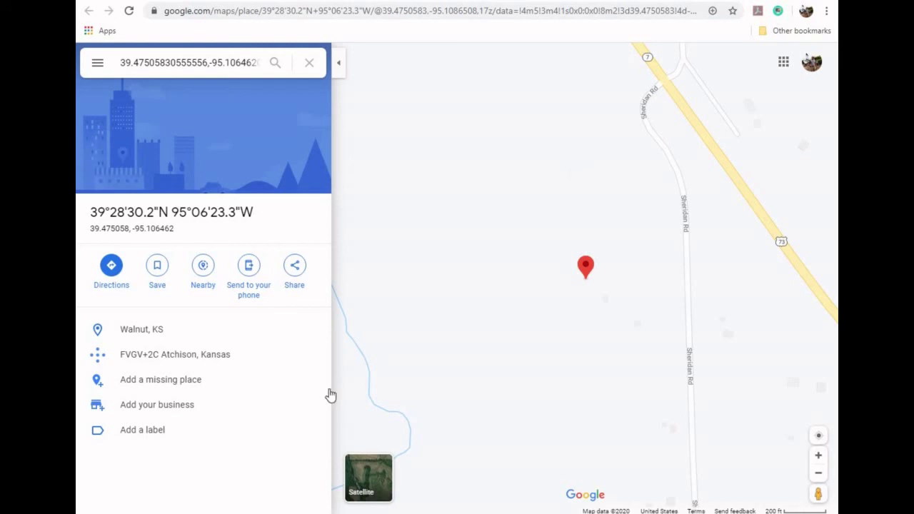
View the target's location on satellite imagery in Google Maps and flag Target_DJI_0444.jpg back in the Loc8 viewer.
{"action": "left_click", "coordinate": [363, 466]}
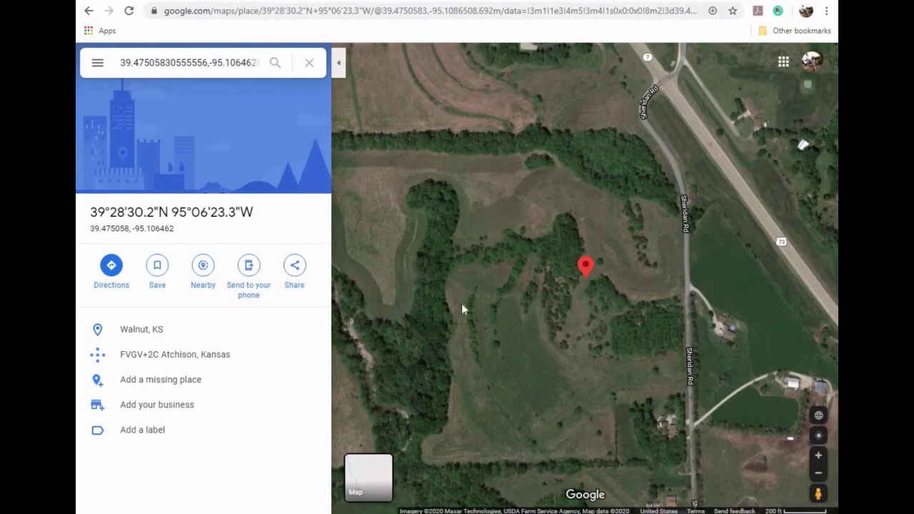
{"action": "mouse_move", "coordinate": [259, 367]}
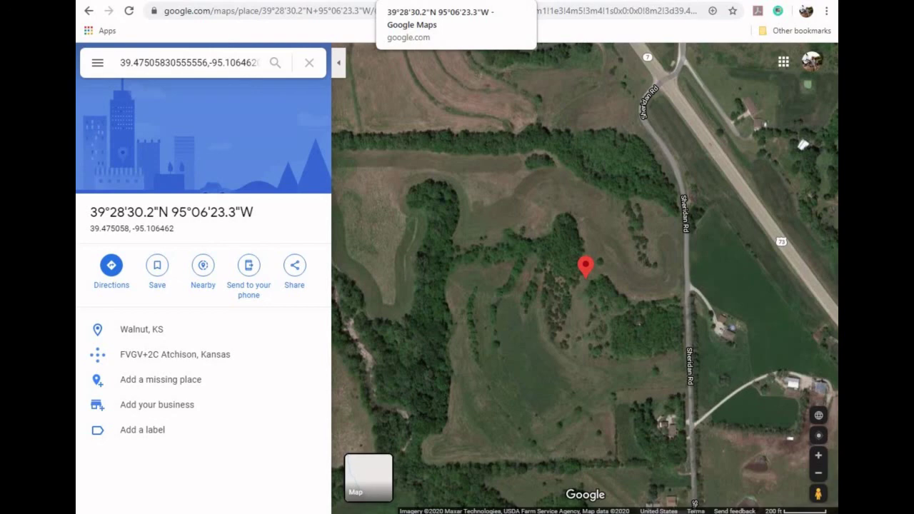
{"action": "key", "text": "ctrl+Tab"}
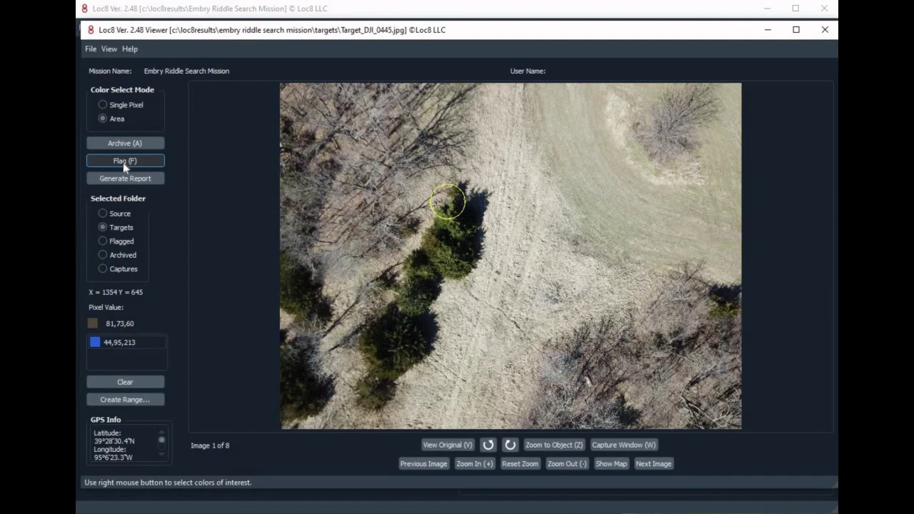
Inspect the detected objects in Target_DJI_0445.jpg, Target_DJI_0446.jpg and Target_DJI_0489.jpg up close and flag each image.
{"action": "key", "text": "z"}
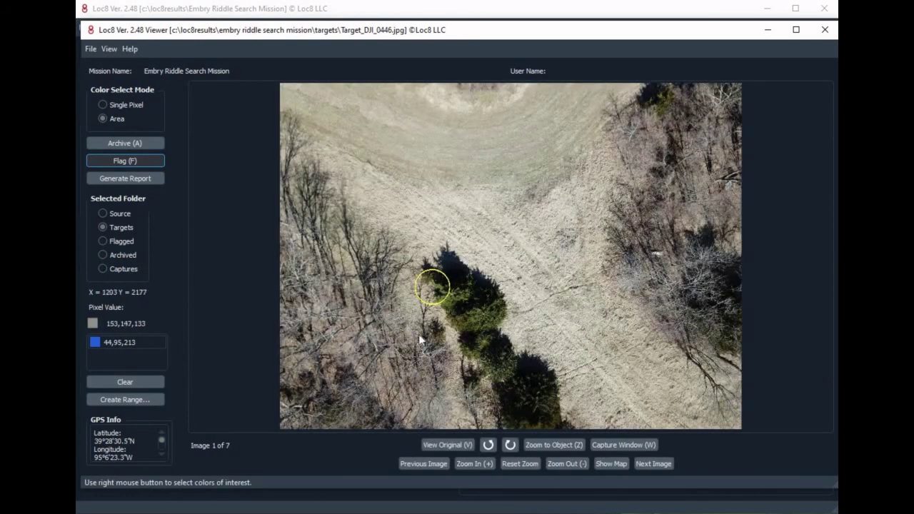
{"action": "left_click", "coordinate": [551, 444]}
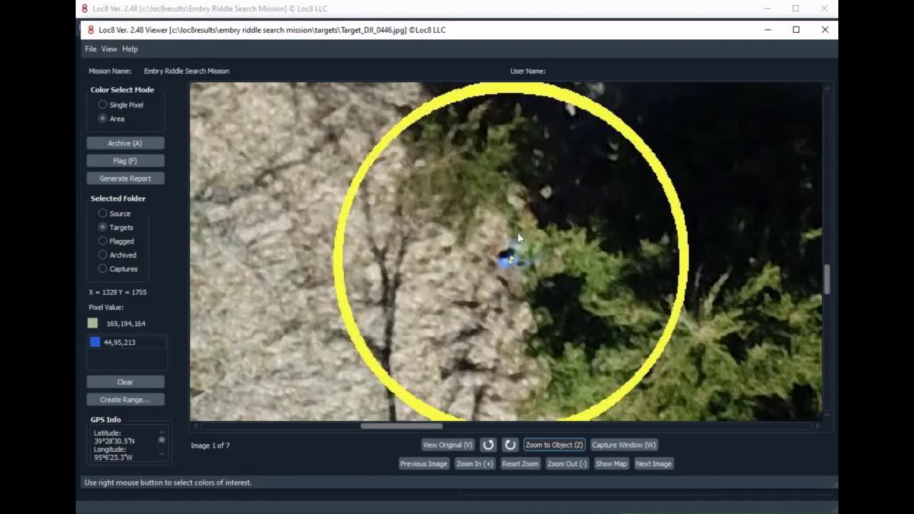
{"action": "scroll", "coordinate": [515, 262], "scroll_direction": "up", "scroll_amount": 3}
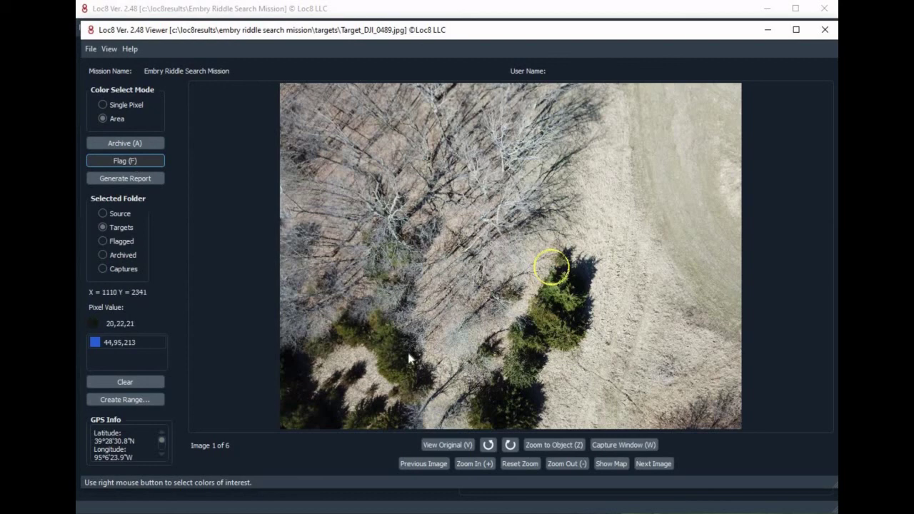
{"action": "key", "text": "z"}
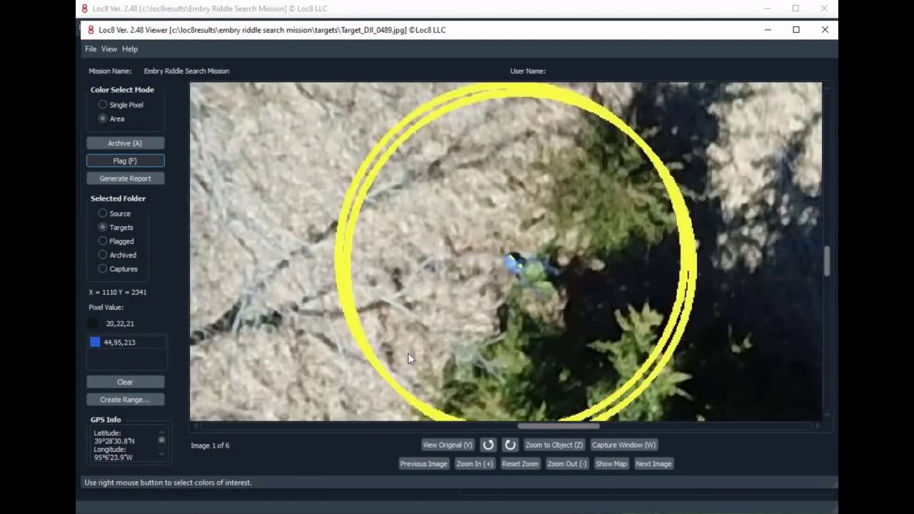
{"action": "left_click", "coordinate": [123, 160]}
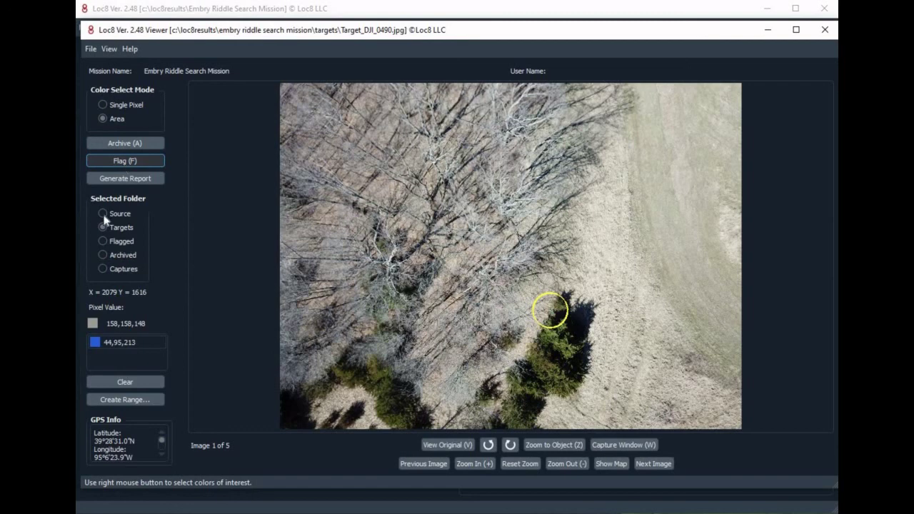
{"action": "left_click", "coordinate": [127, 179]}
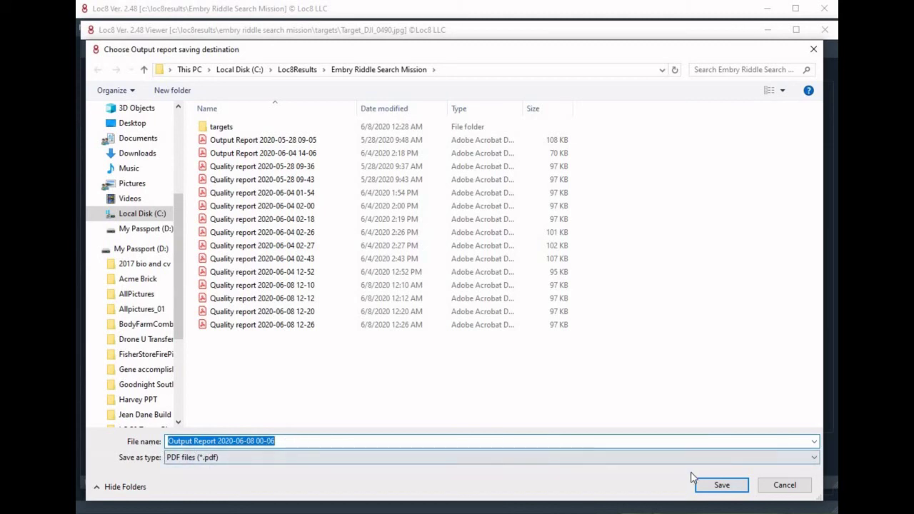
{"action": "left_click", "coordinate": [712, 487]}
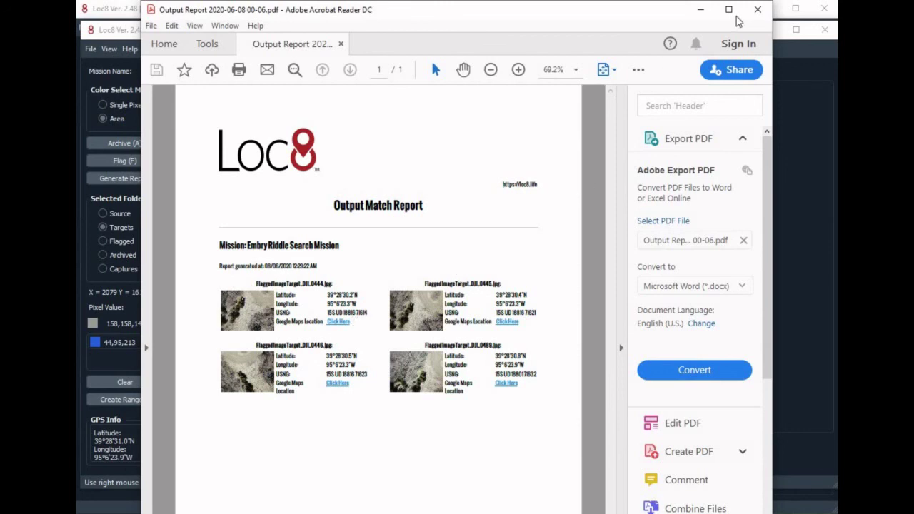
{"action": "left_click", "coordinate": [759, 10]}
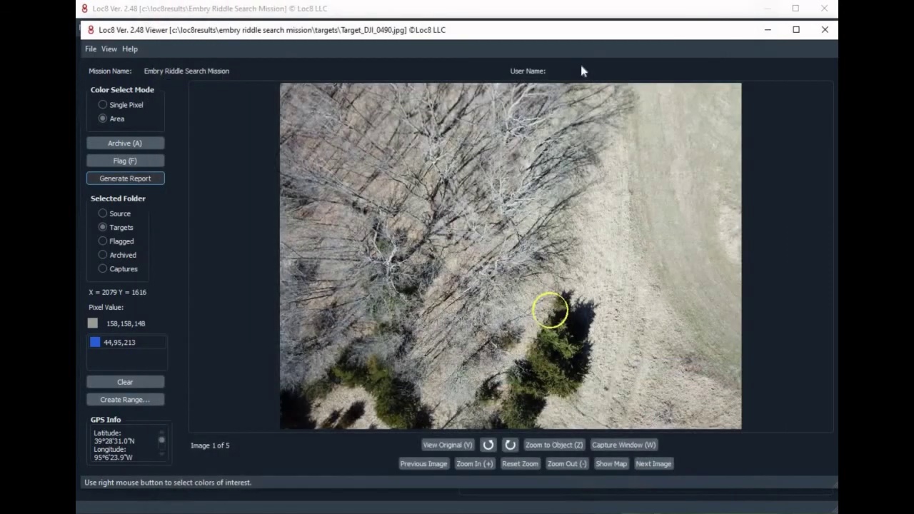